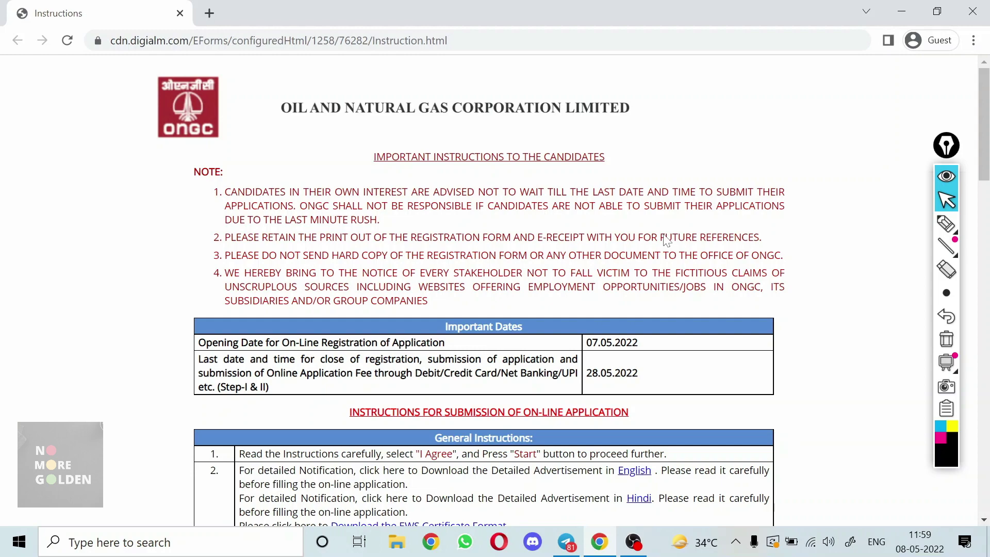
- Agree to the candidate instructions declaration, proceed to register, and dismiss the recommended browser note
scroll(665, 240, down, 15)
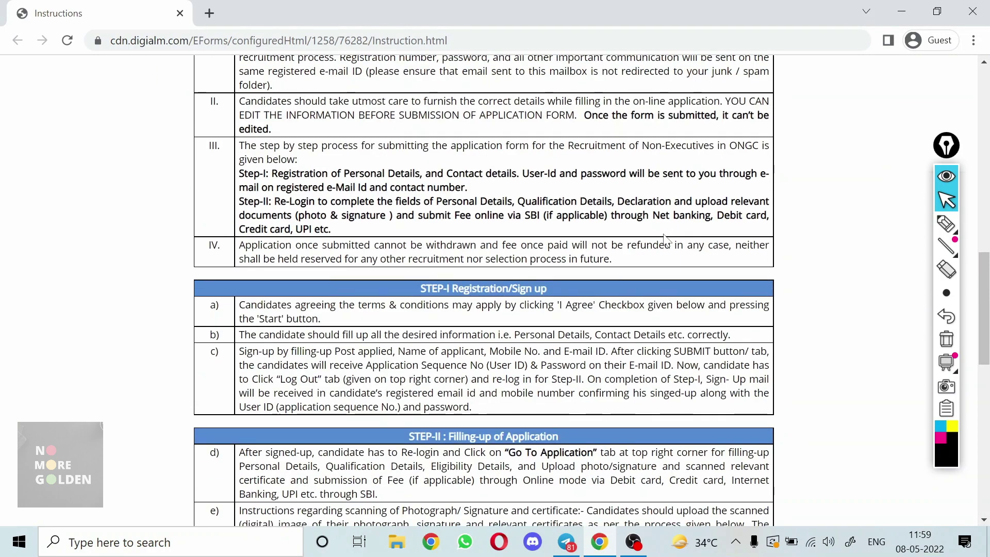
scroll(665, 240, down, 7)
scroll(667, 241, down, 3)
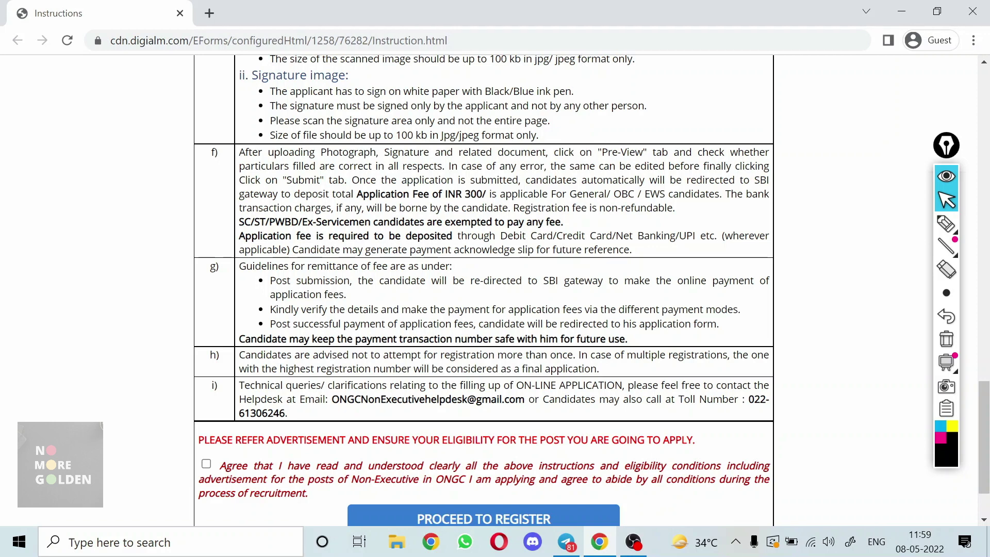
scroll(663, 284, down, 2)
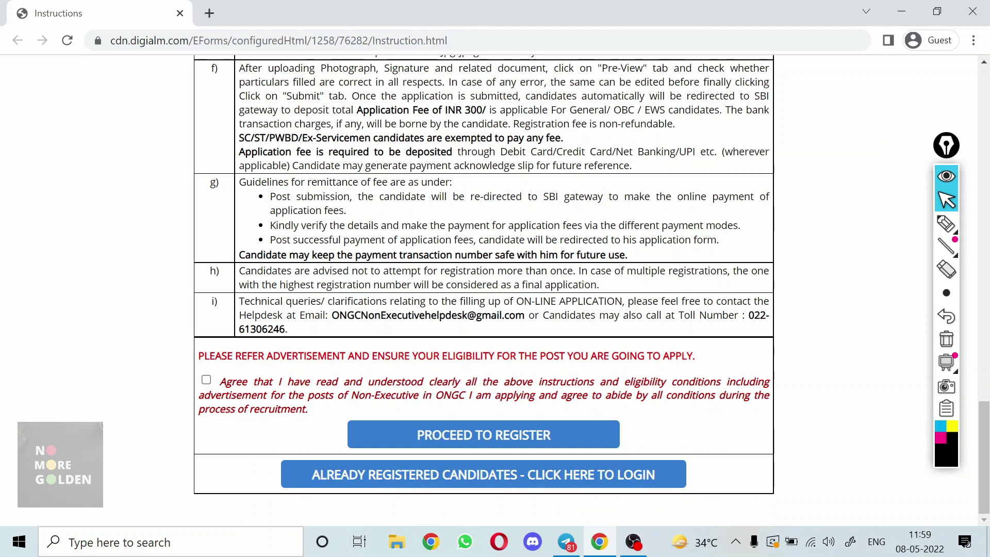
click(207, 380)
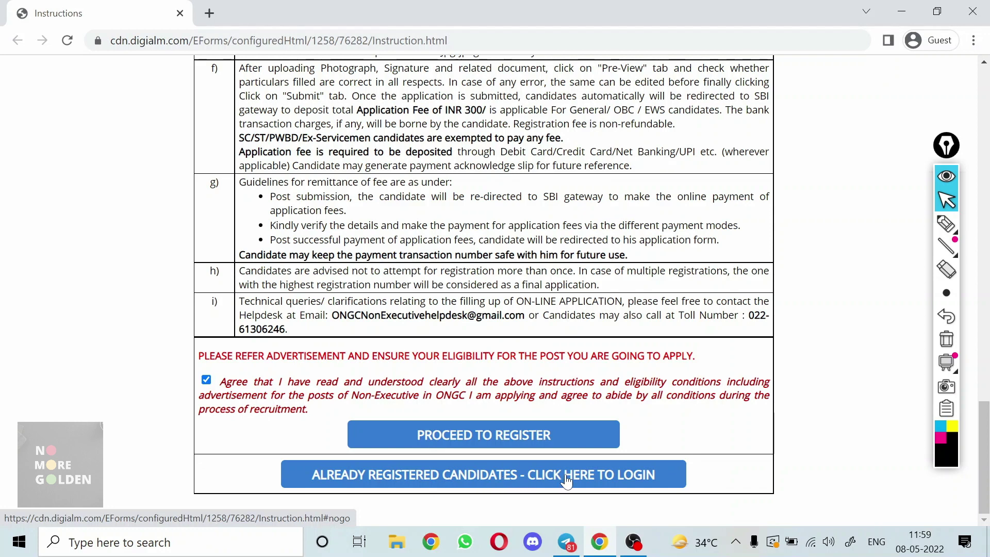
click(473, 437)
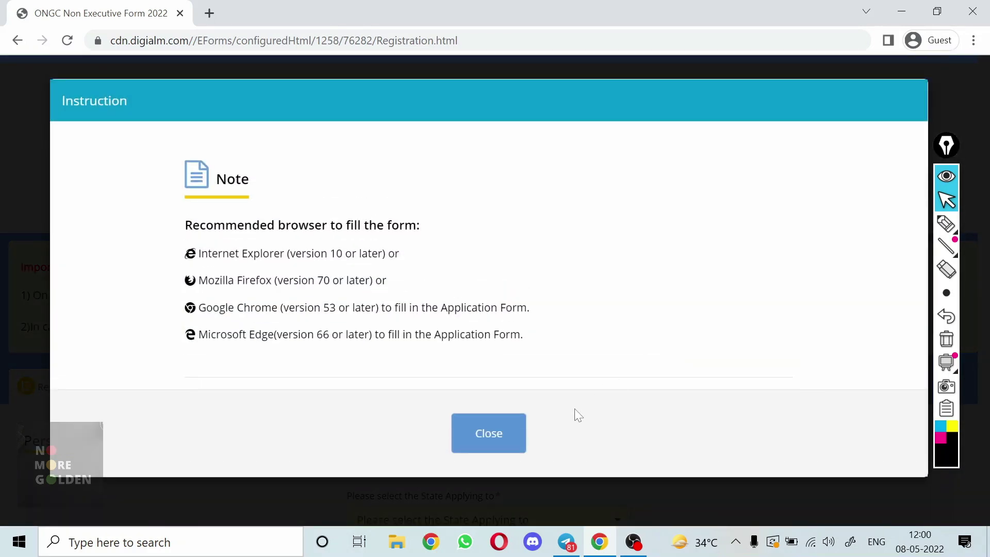
click(504, 433)
- Select Maharashtra as the state applying to and confirm being a domicile of that state
scroll(498, 323, down, 4)
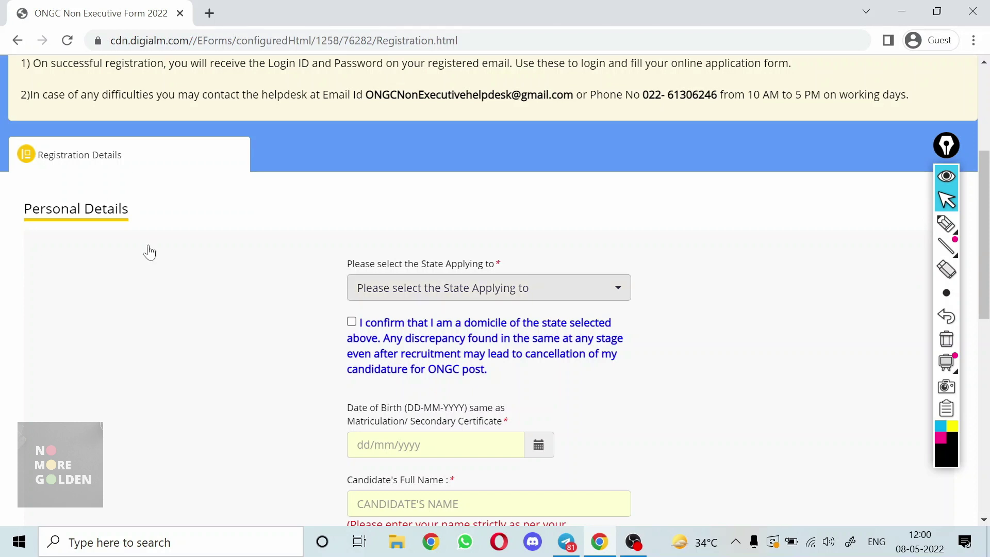
click(489, 288)
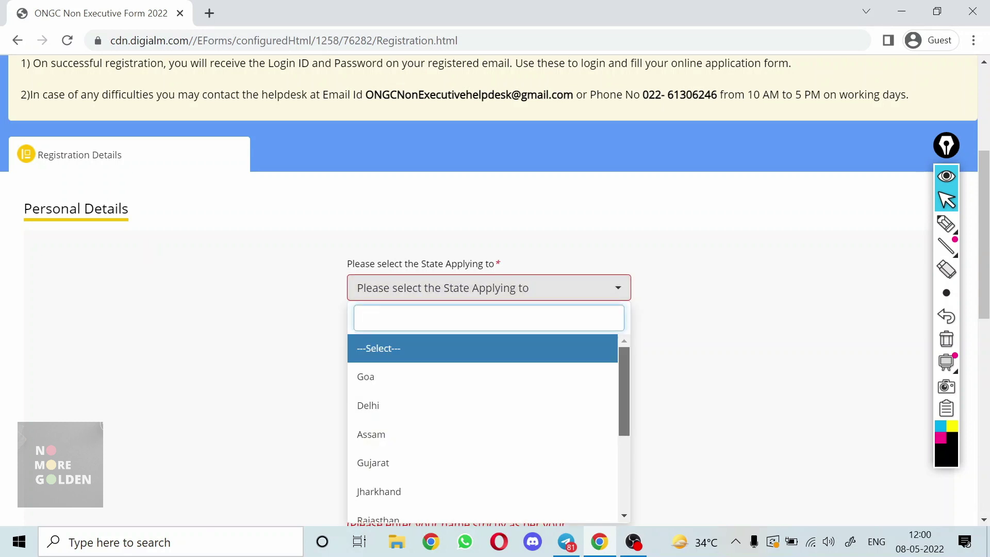
scroll(482, 428, down, 3)
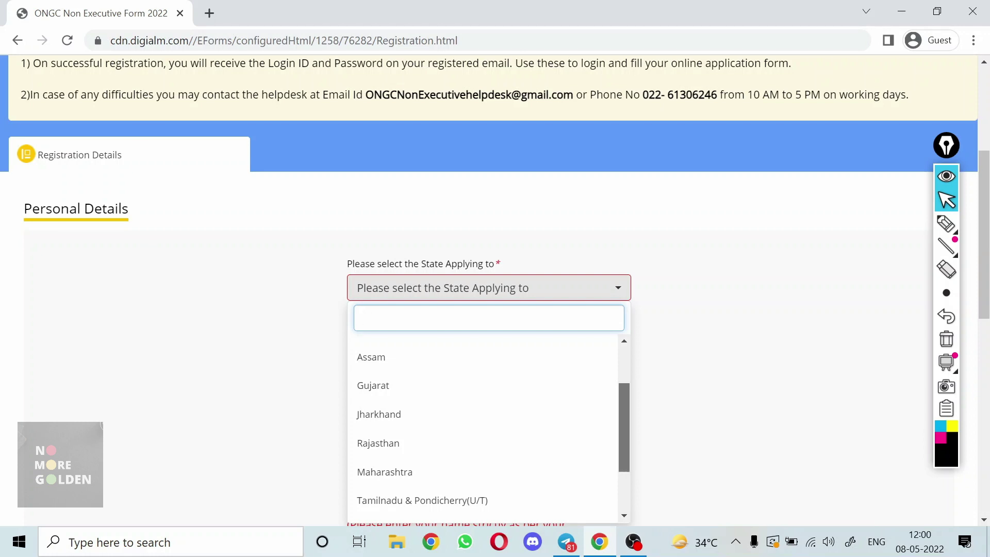
scroll(484, 428, down, 2)
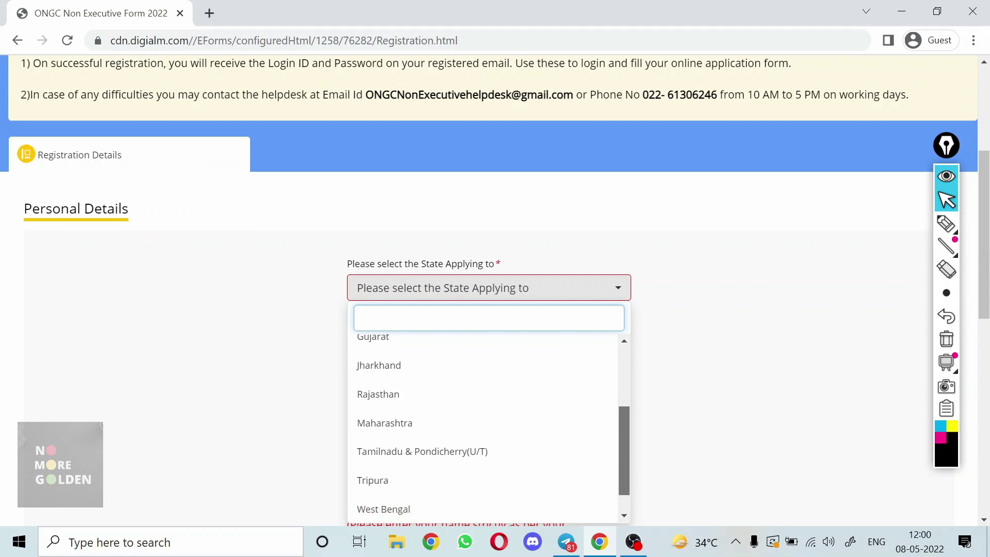
scroll(484, 427, up, 3)
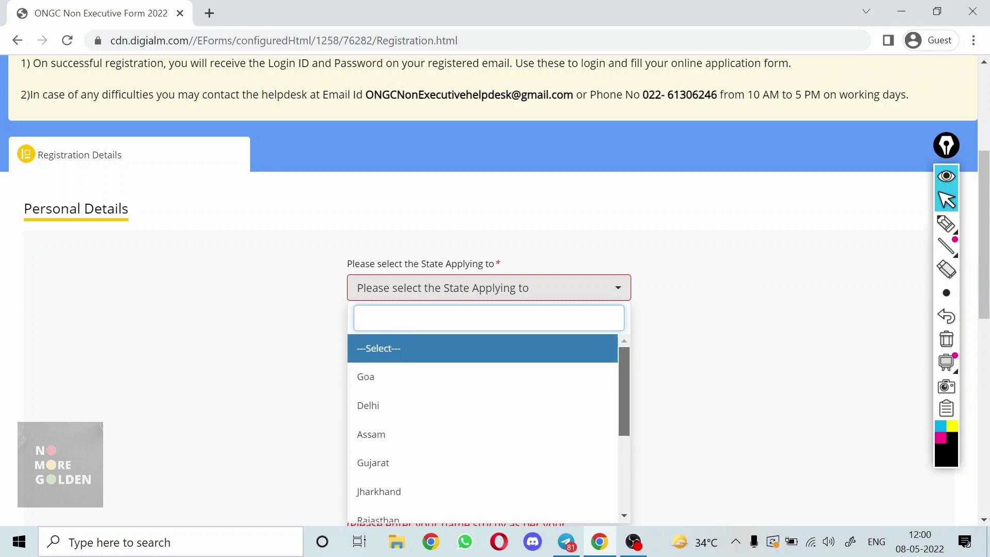
scroll(485, 428, down, 3)
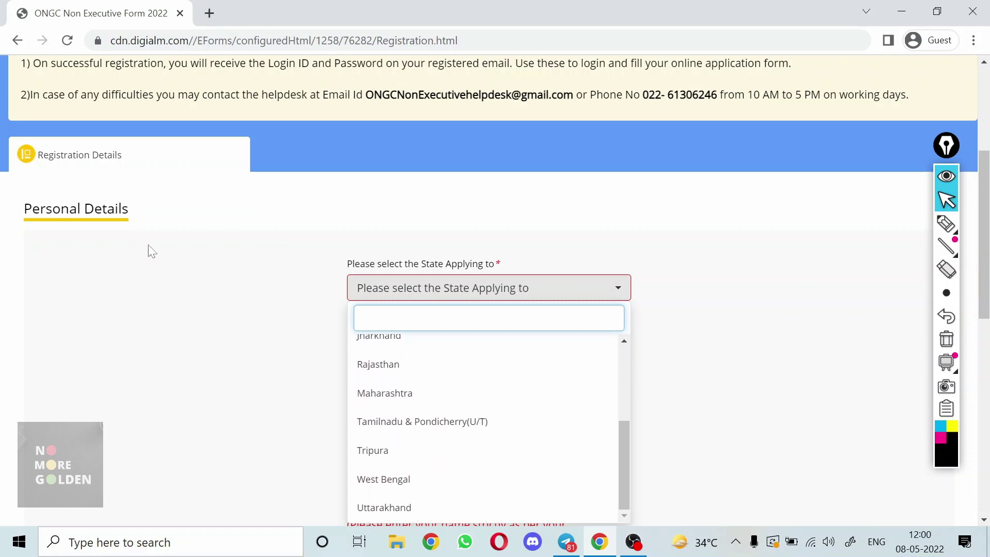
click(444, 393)
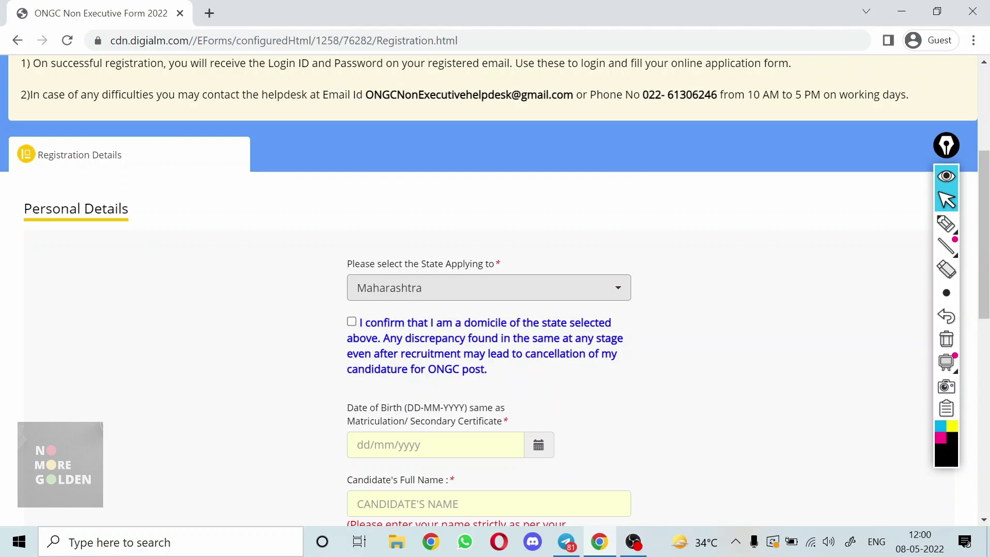
click(351, 322)
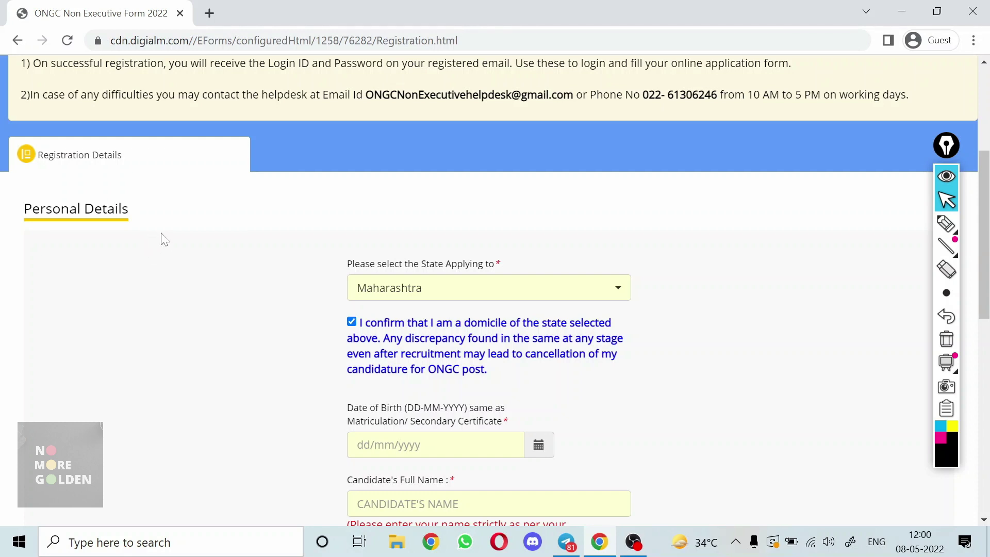
- Draw pen ticks beside the Date of Birth and Candidate's Full Name fields, and clear the annotations
click(946, 223)
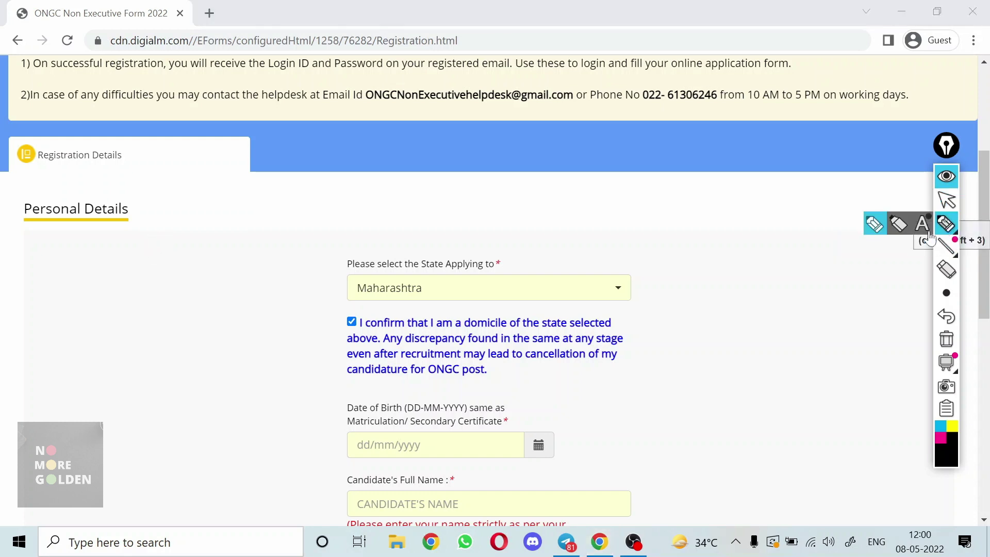
drag(566, 444, 598, 433)
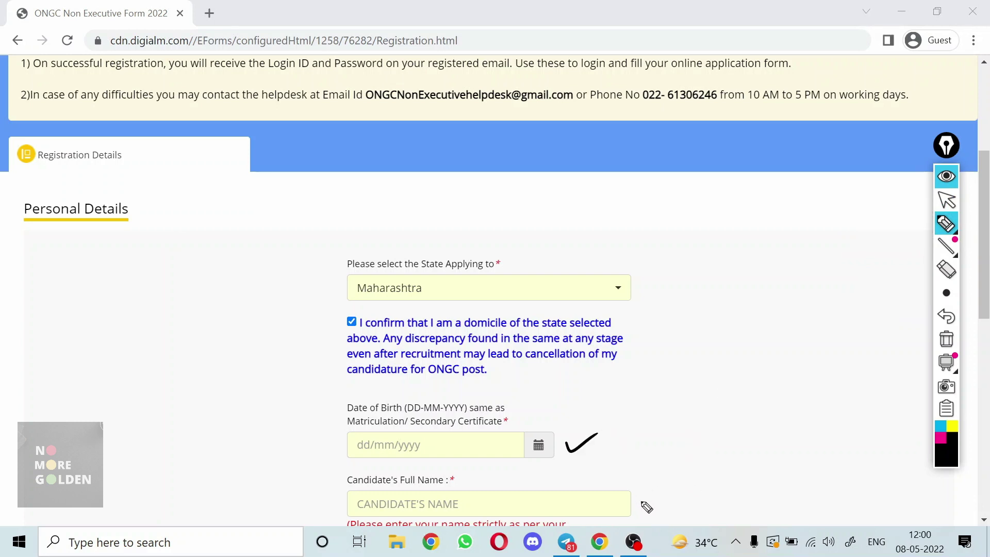
drag(641, 498, 670, 490)
click(943, 340)
- Underline "Matriculation/10th certificate/SSC", tick the mobile number and email ID fields with their confirmation fields, and clear the pen marks
scroll(449, 186, down, 6)
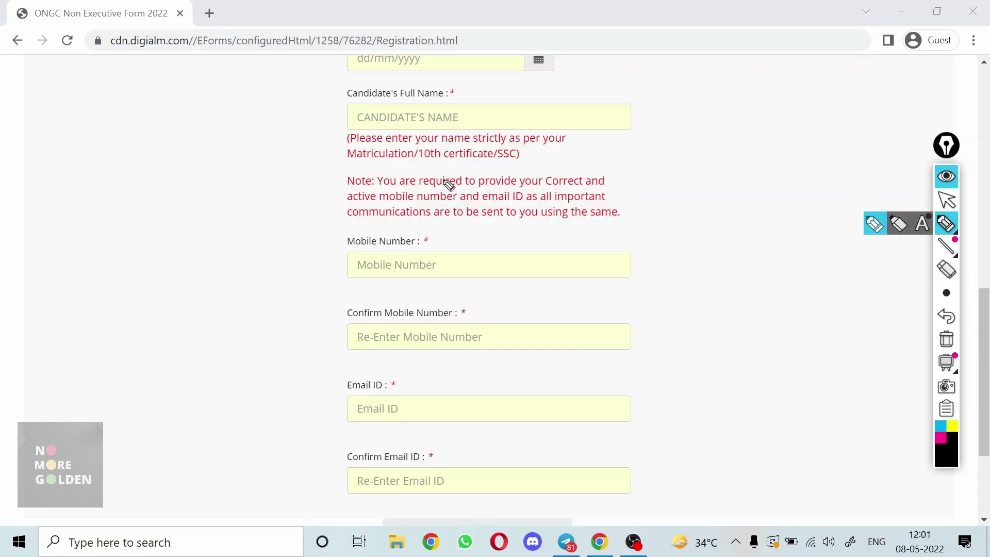
drag(356, 165, 516, 161)
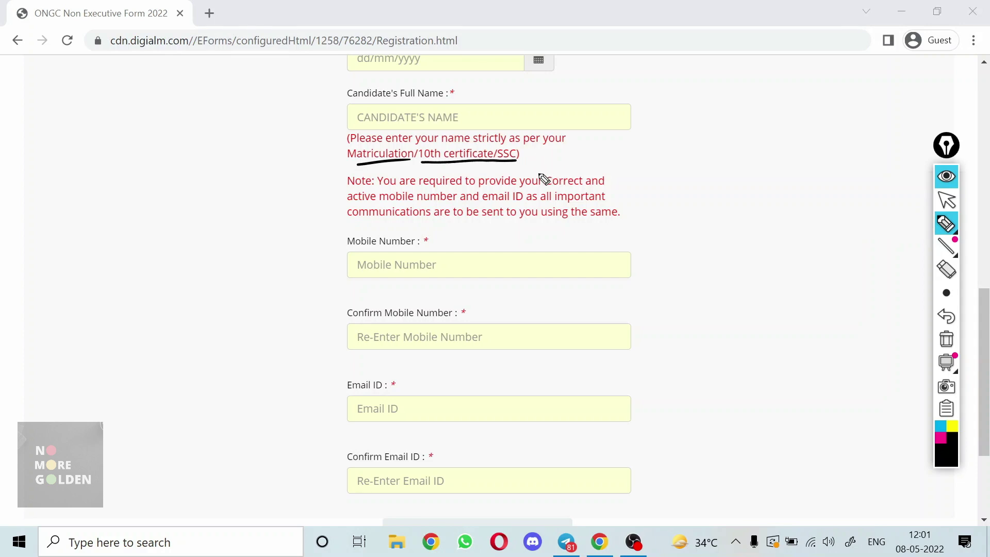
drag(639, 263, 665, 249)
drag(641, 335, 663, 324)
drag(644, 405, 666, 398)
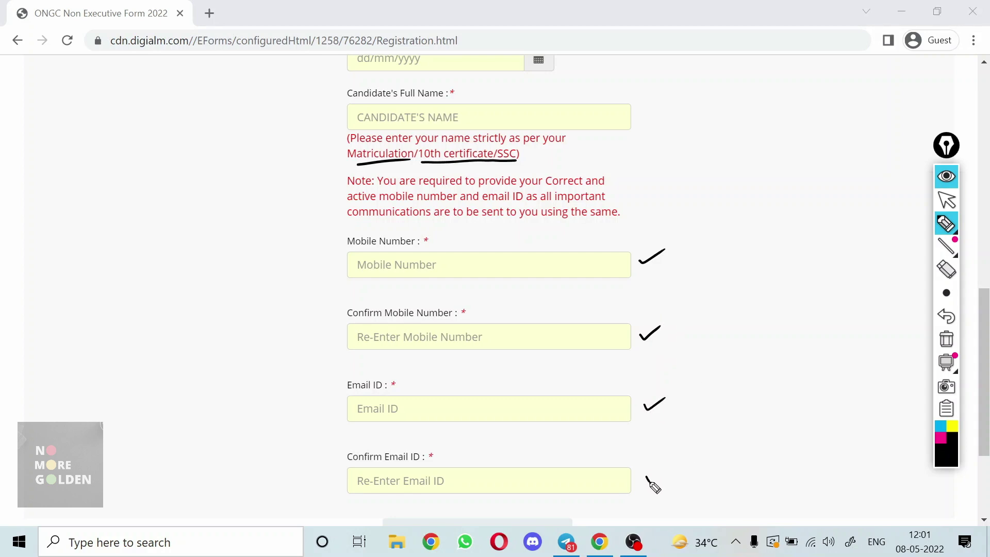
drag(650, 478, 679, 470)
click(946, 339)
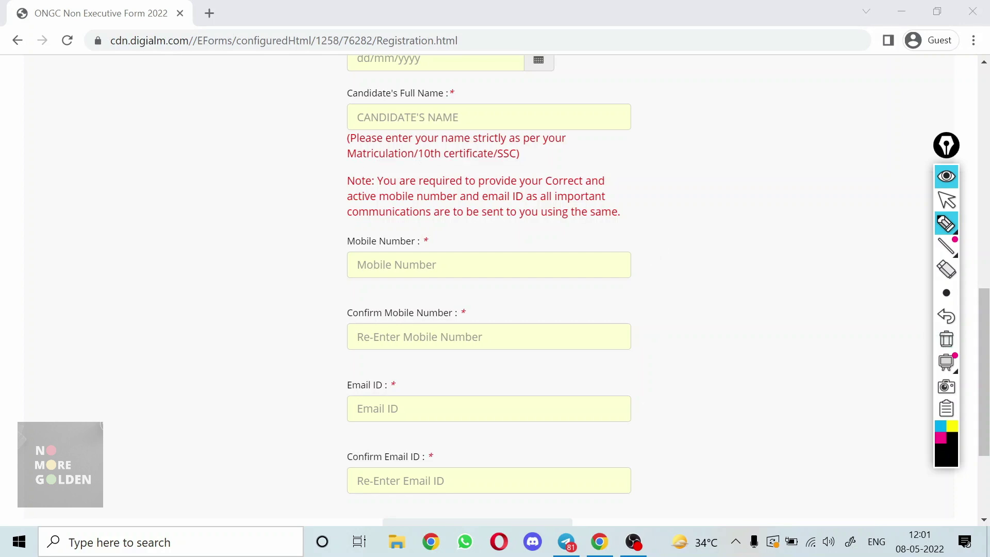
scroll(714, 305, down, 3)
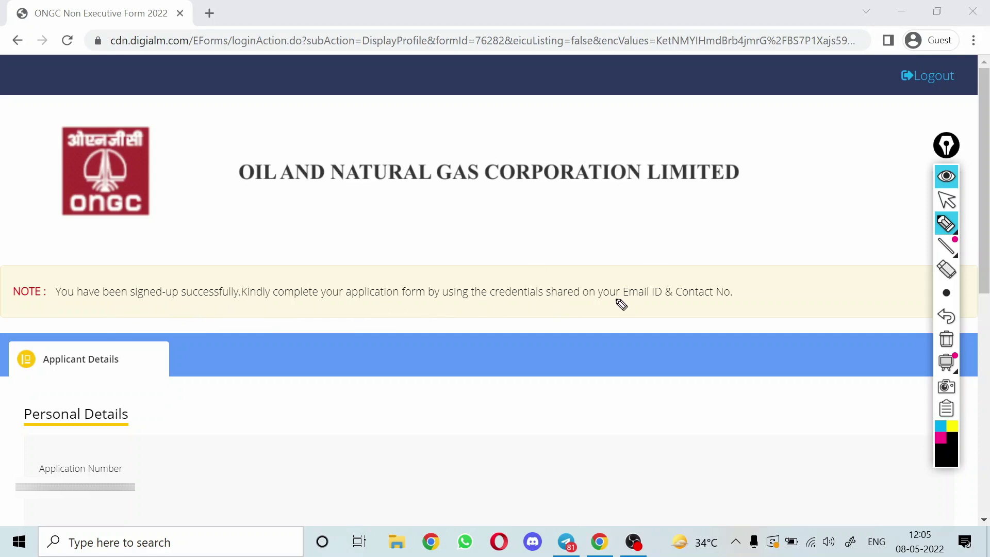
- Underline "Email ID & Contact No." in the sign-up note and mark the Logout link with the pen
drag(615, 304, 732, 300)
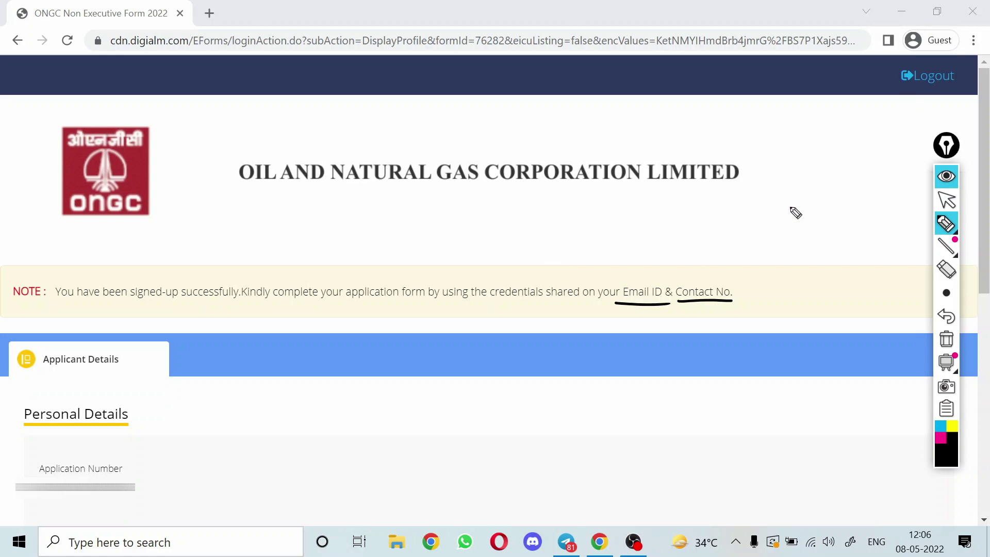
mouse_move(956, 65)
mouse_down()
mouse_move(923, 60)
mouse_move(926, 100)
mouse_move(928, 54)
mouse_up()
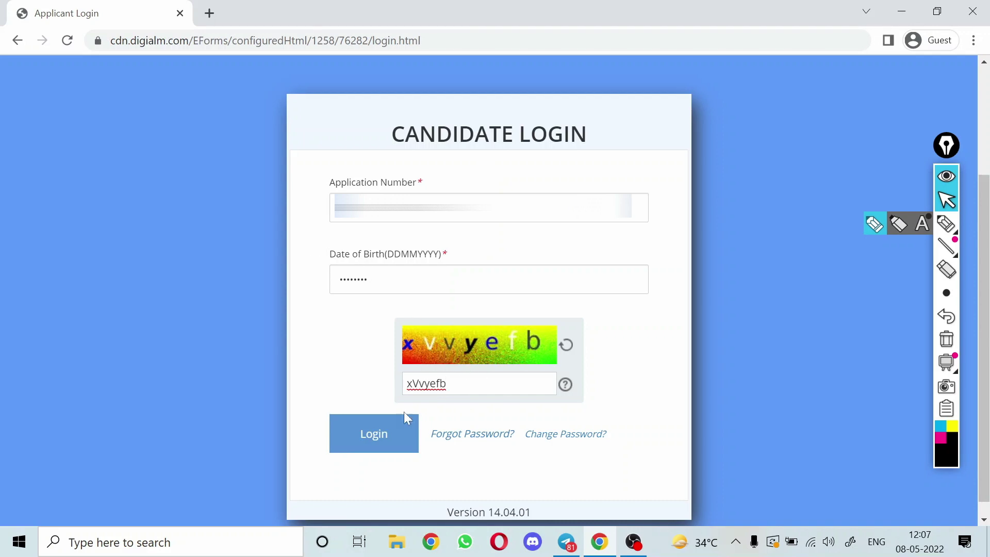
- Log in as the candidate with the entered application number, date of birth and captcha to open the application form
click(384, 443)
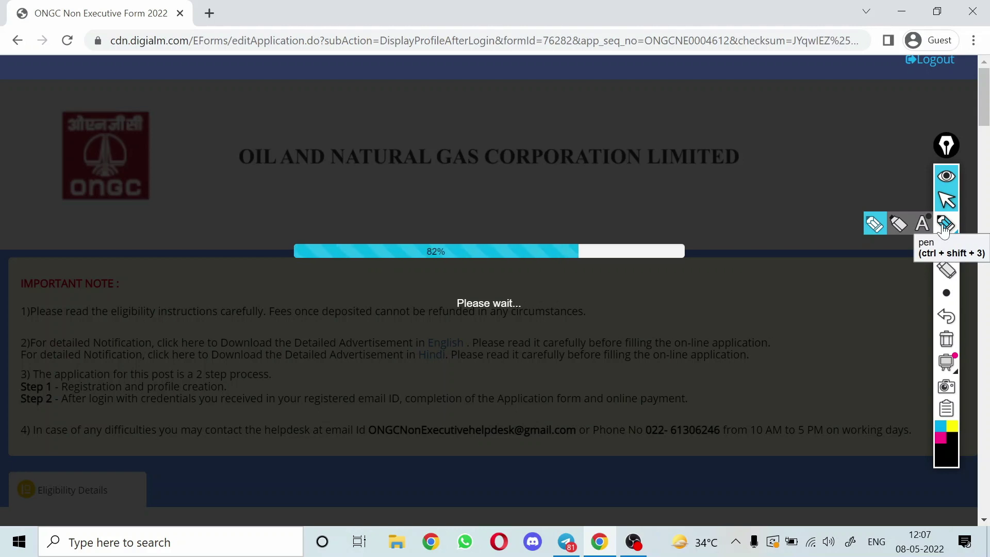
click(945, 223)
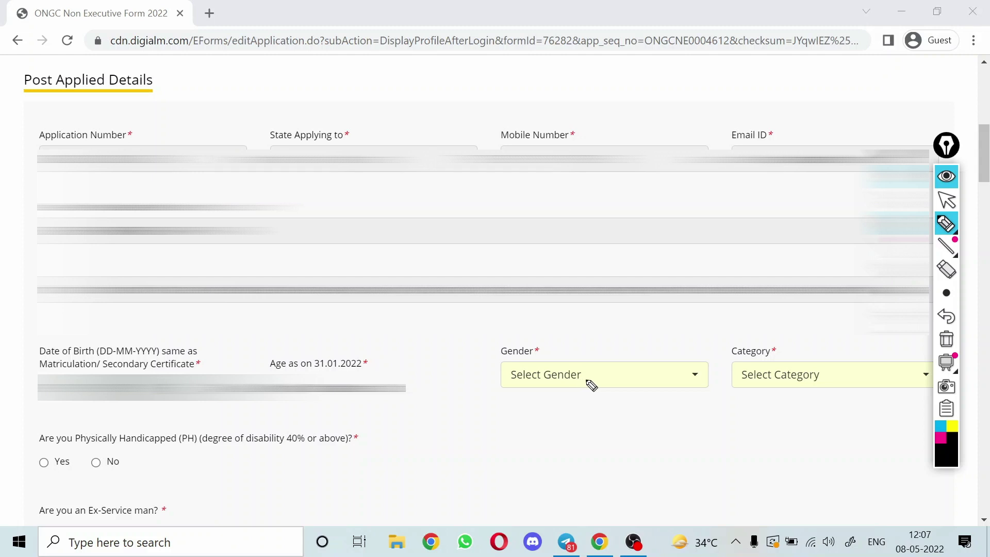
click(946, 200)
click(679, 386)
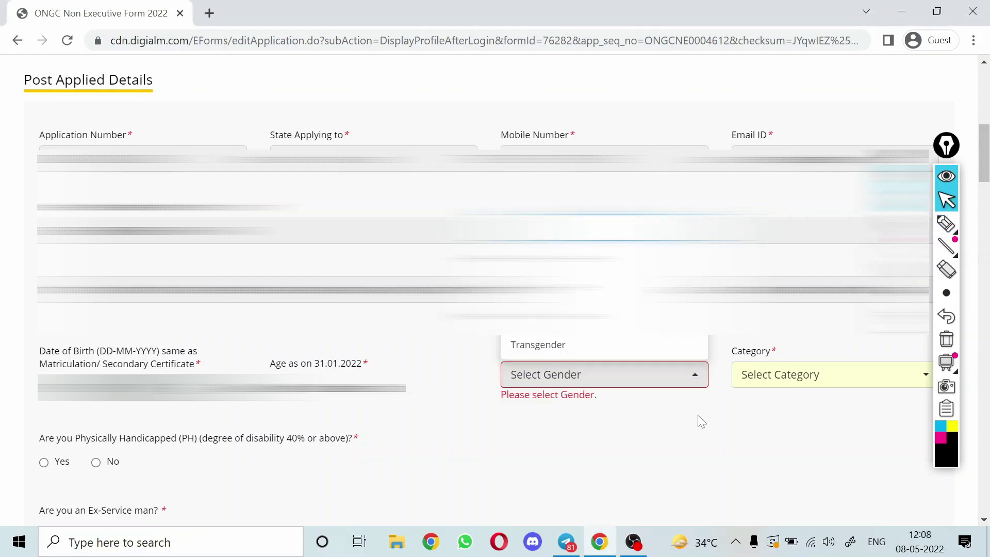
click(749, 415)
click(907, 385)
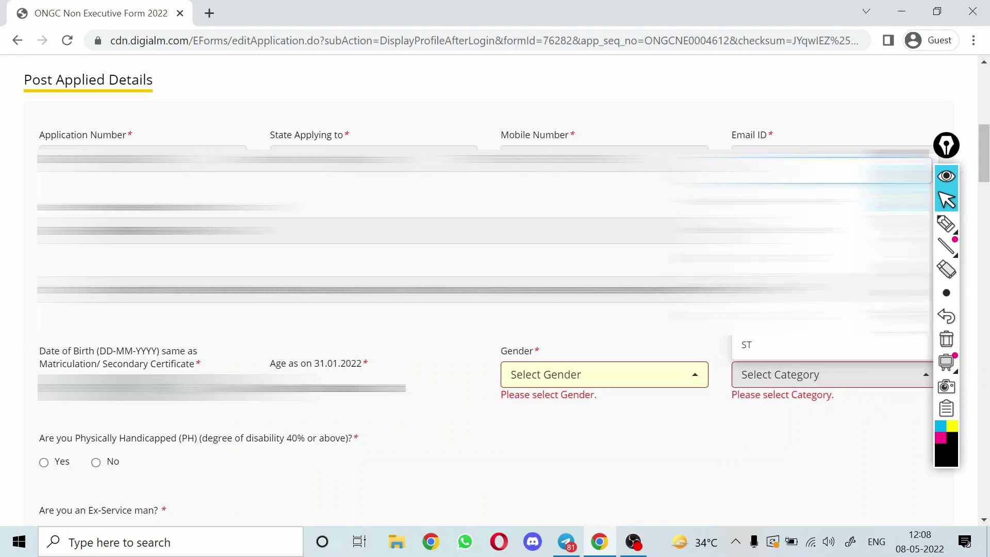
click(906, 381)
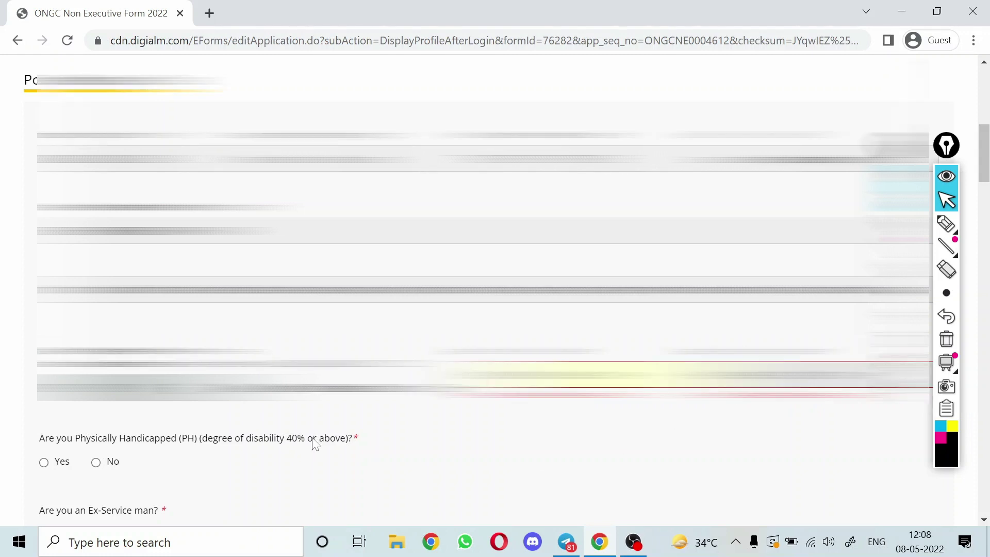
- Set the applicant's gender to Male and the category to OBC
scroll(74, 414, down, 2)
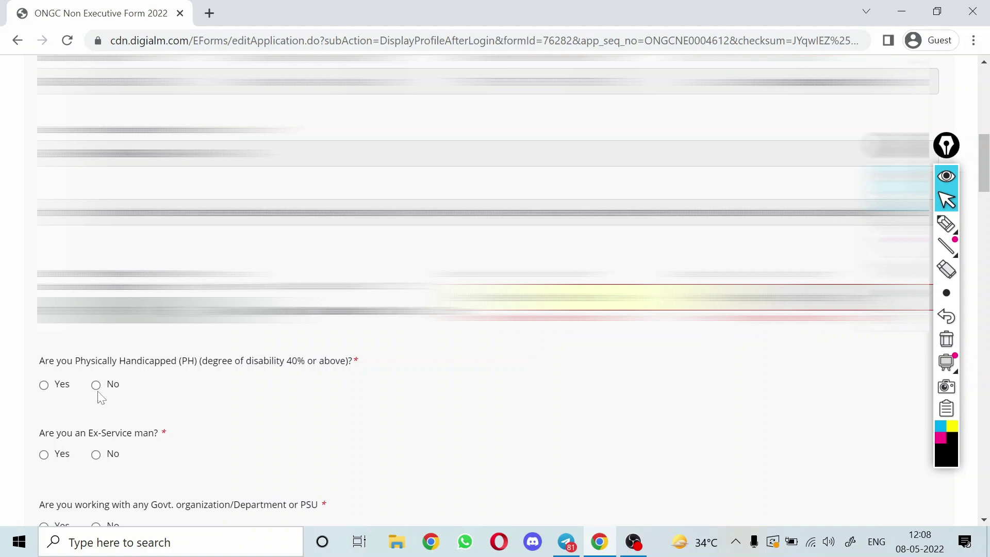
scroll(122, 340, down, 2)
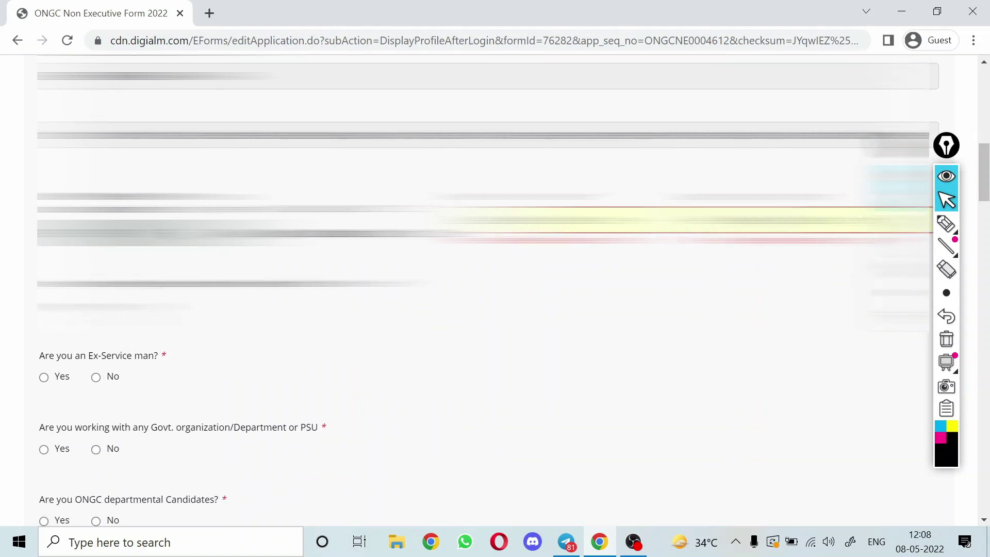
click(605, 220)
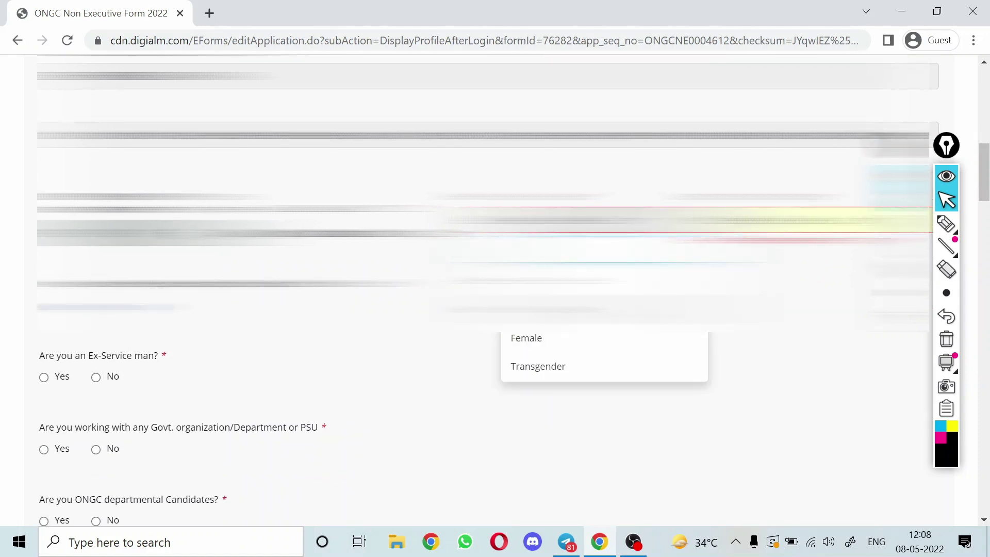
click(605, 309)
click(830, 220)
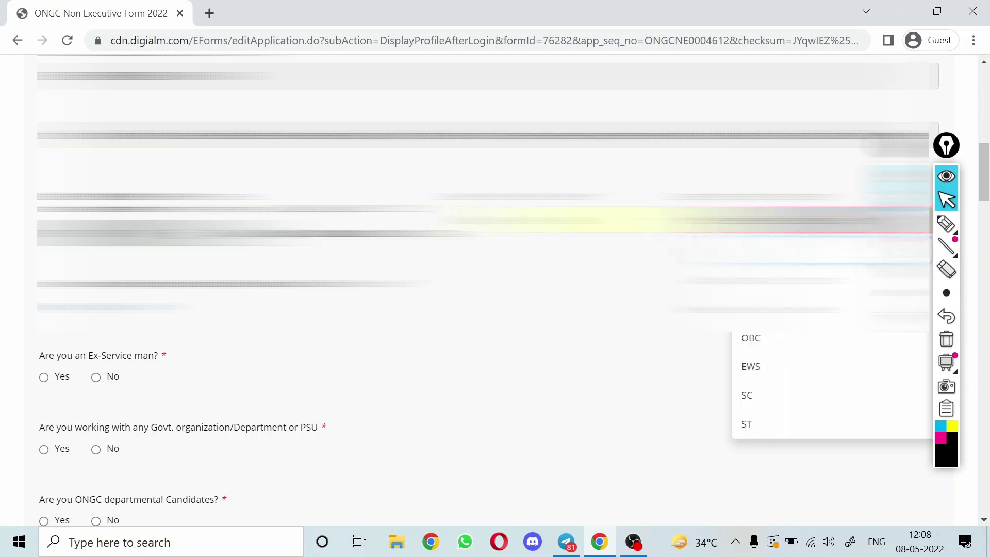
click(837, 339)
- Answer No to the questions on being an Ex-Service man, working with a Govt. organization or PSU, and being an ONGC departmental candidate
scroll(254, 316, down, 2)
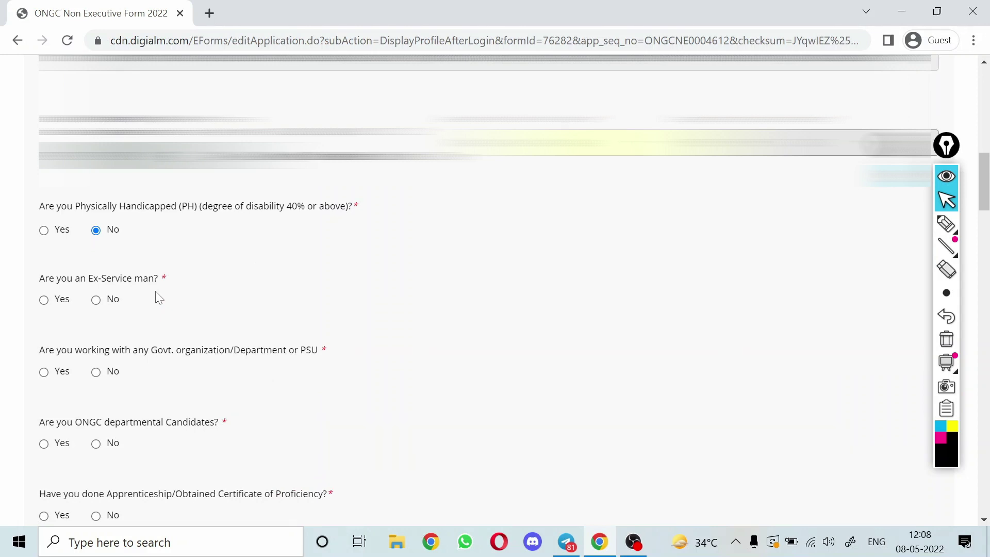
click(103, 300)
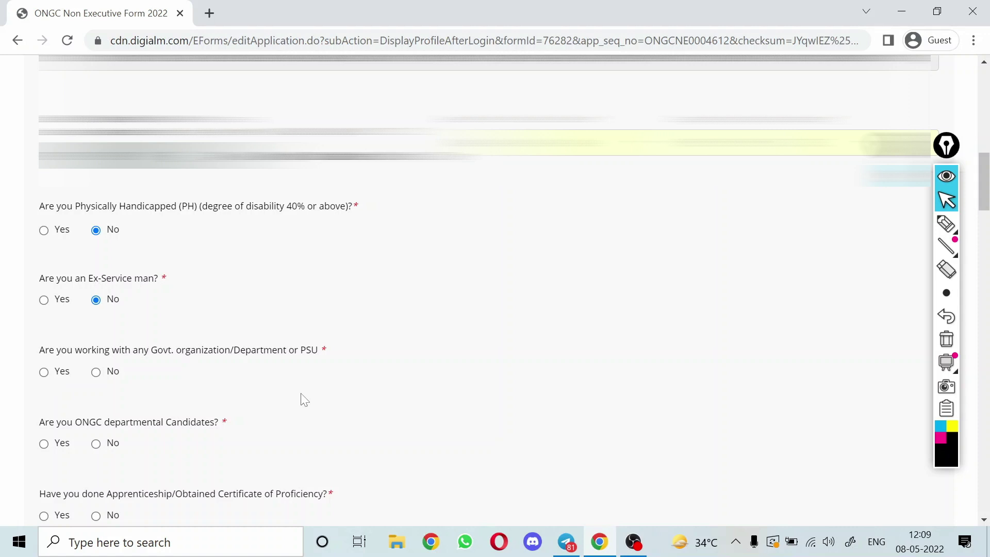
click(96, 372)
scroll(170, 392, down, 1)
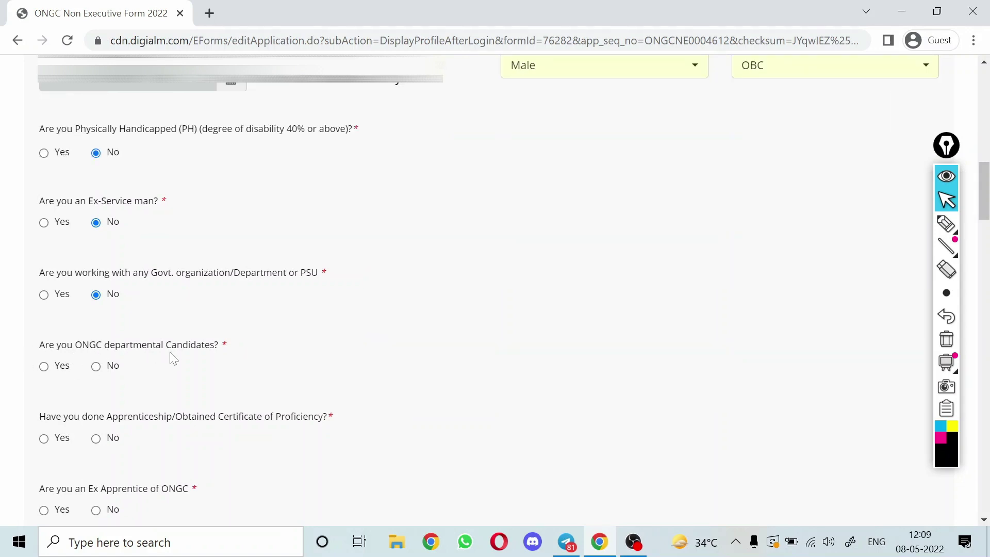
click(111, 373)
scroll(219, 382, down, 1)
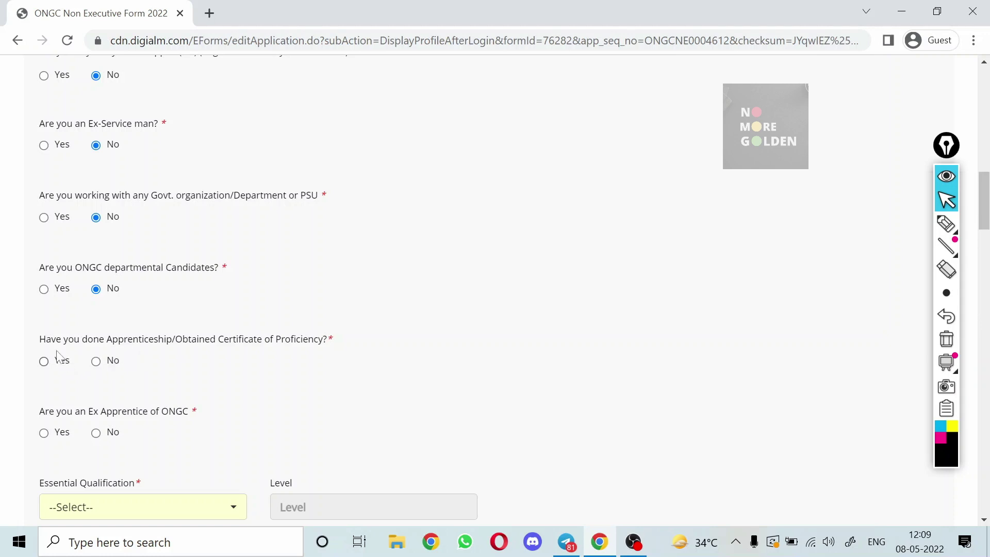
- Answer No to the questions on having done an Apprenticeship/Certificate of Proficiency and being an Ex Apprentice of ONGC
click(96, 362)
scroll(157, 375, down, 3)
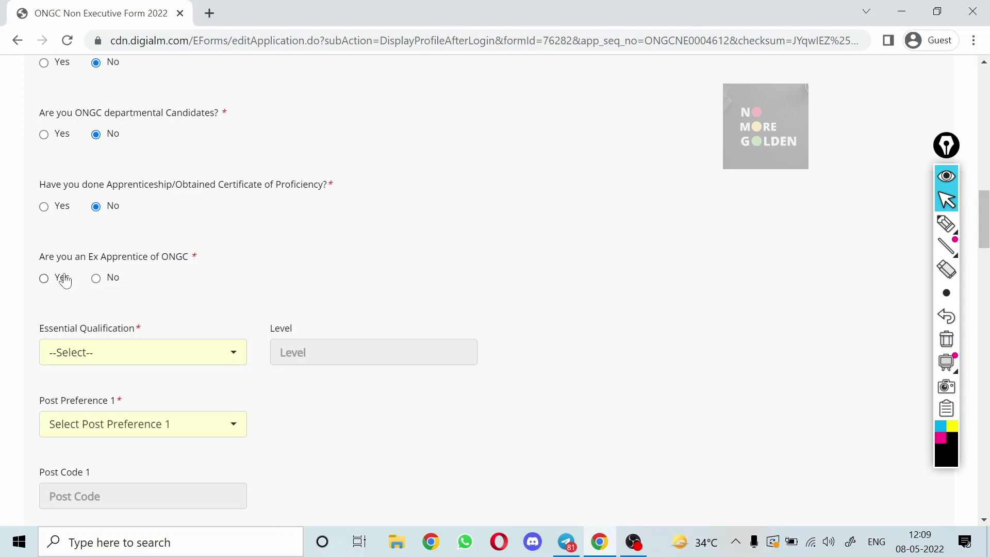
click(43, 278)
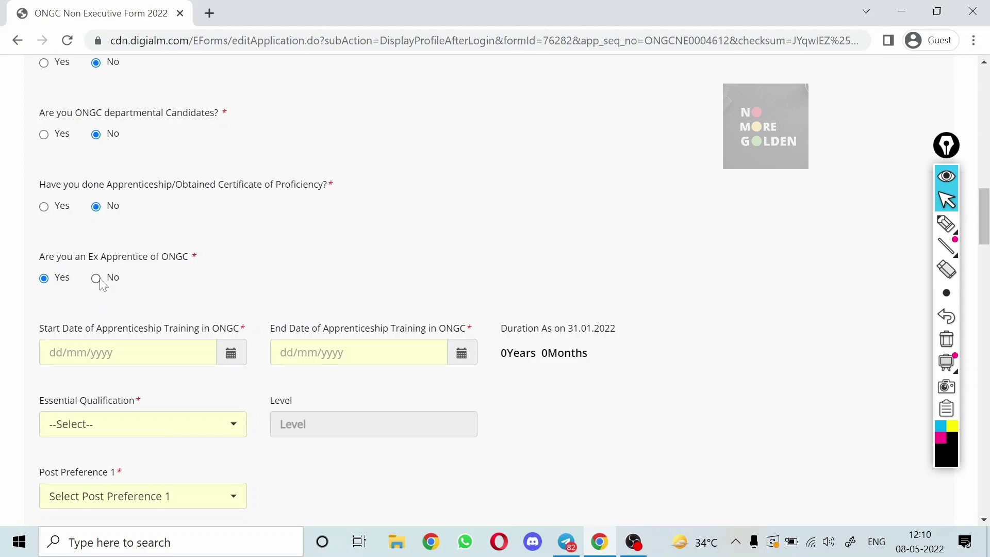
click(96, 278)
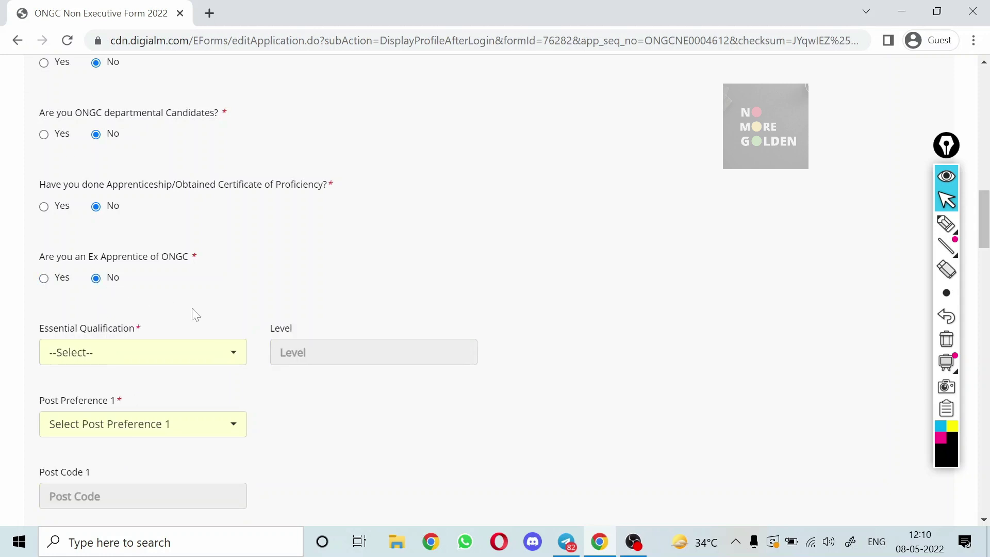
- Set the Essential Qualification to 3 years Diploma in Mechanical Engineering and Post Preference 1 to Junior Engineering Assistant (Mechanical)
click(229, 355)
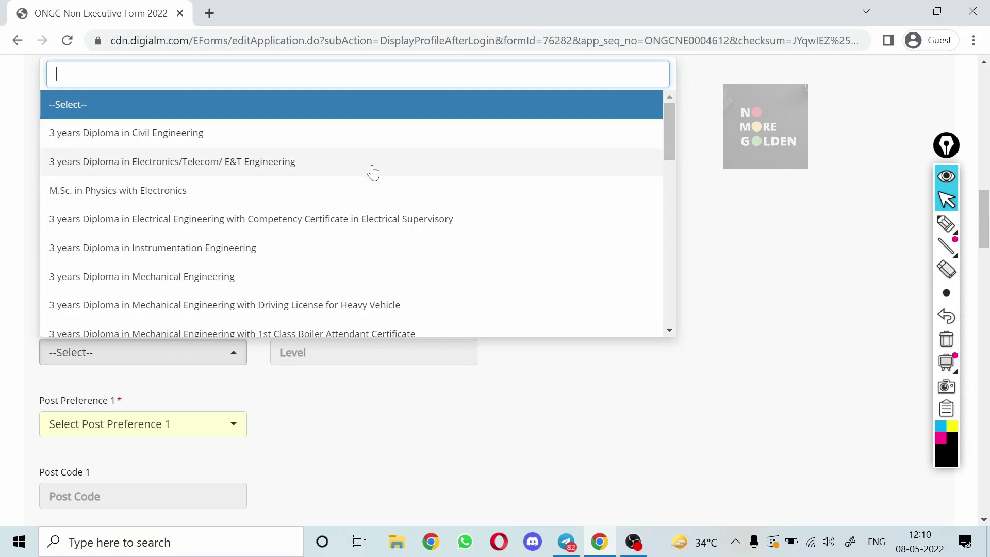
click(418, 283)
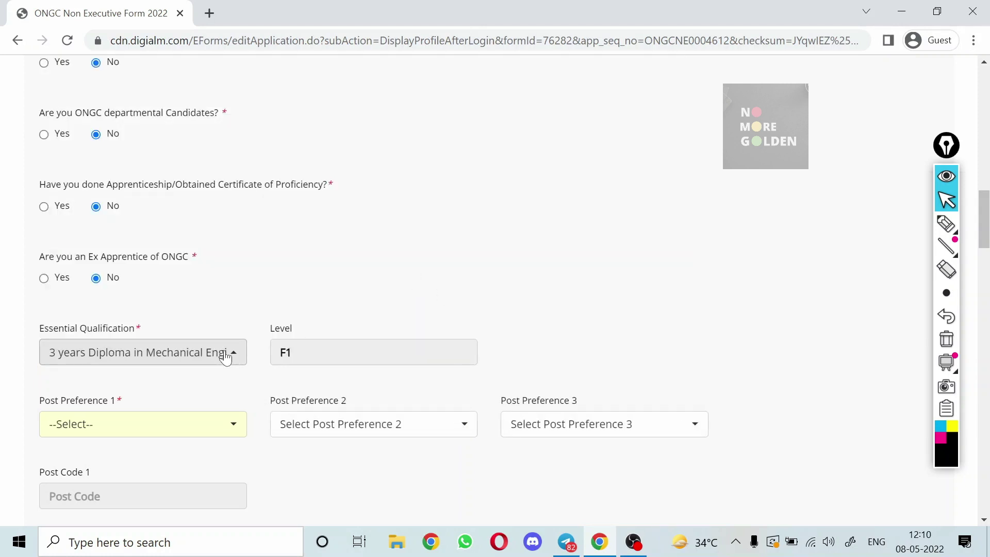
scroll(203, 354, down, 1)
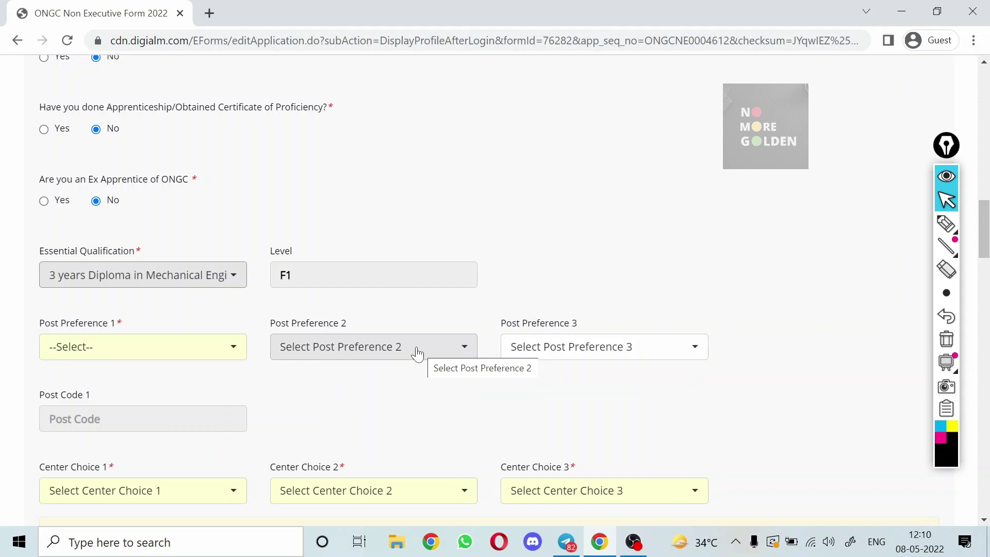
click(230, 356)
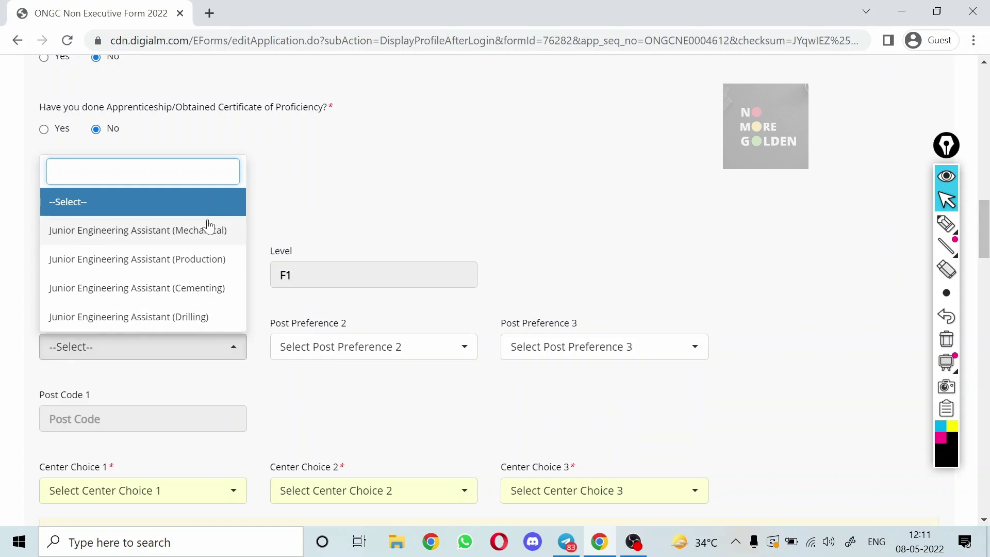
click(230, 240)
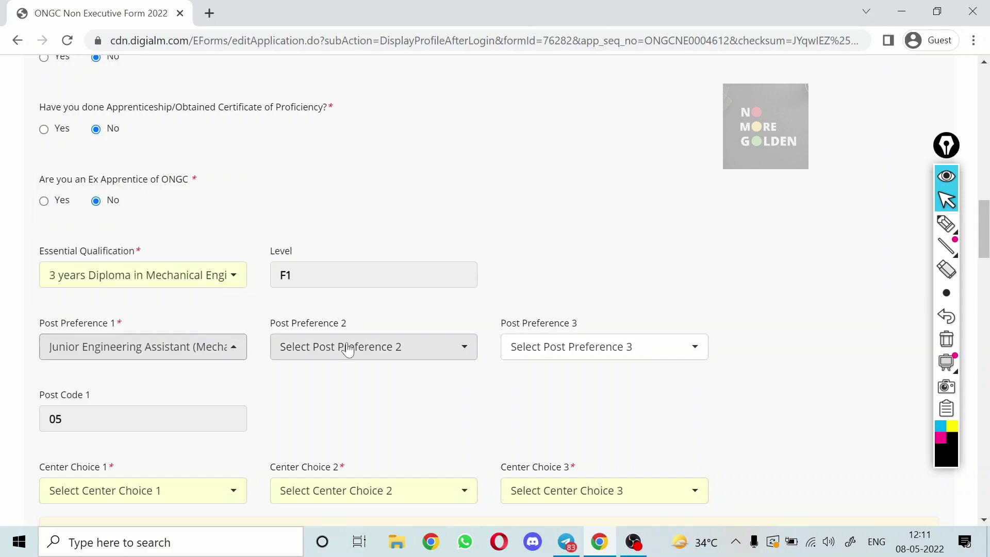
- Set Post Preference 2 to Junior Engineering Assistant (Production) and Post Preference 3 to Junior Engineering Assistant (Drilling)
click(467, 349)
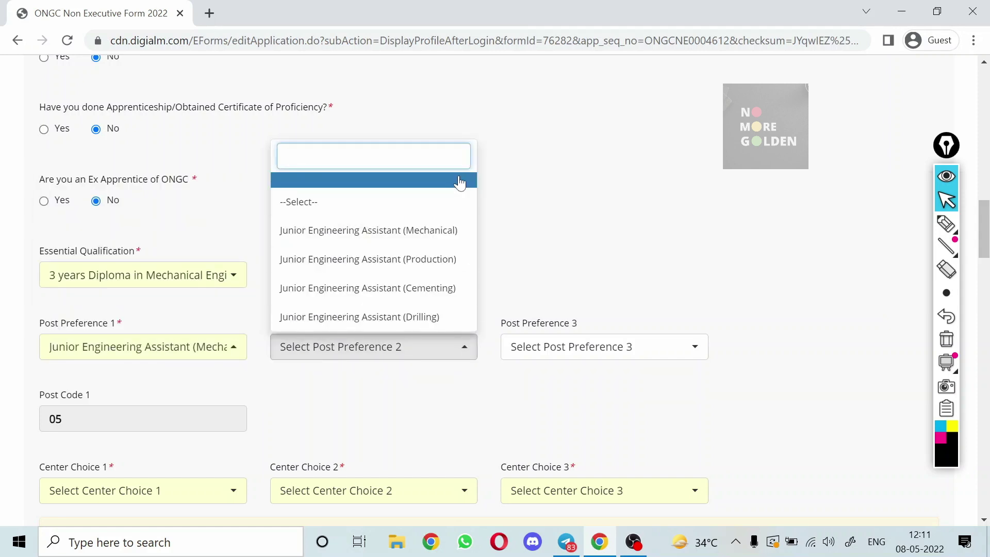
click(458, 236)
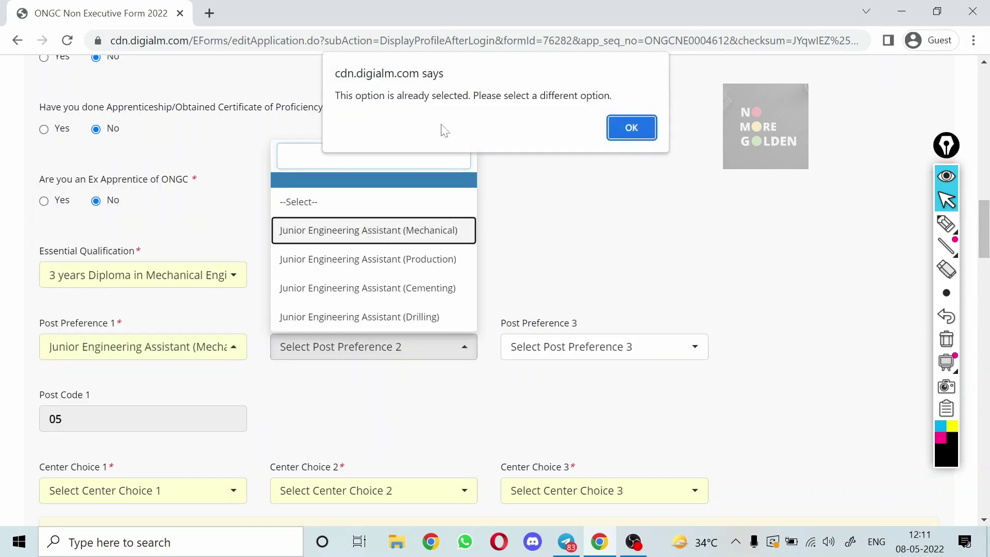
click(629, 127)
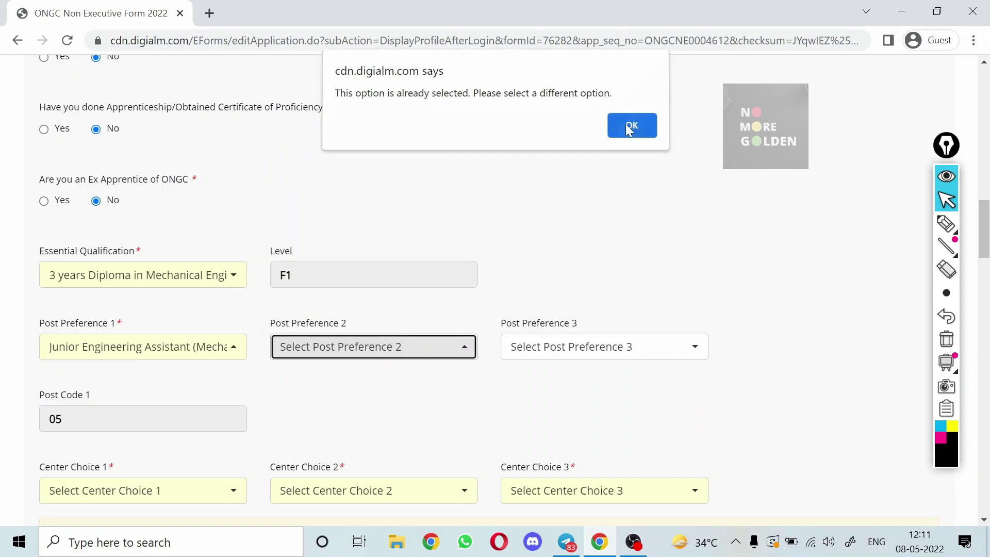
click(449, 348)
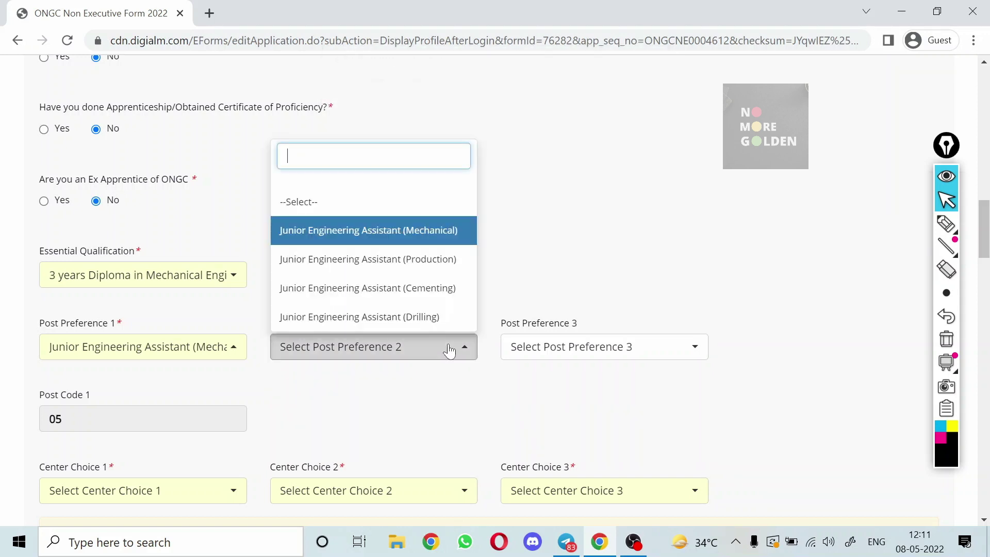
click(443, 264)
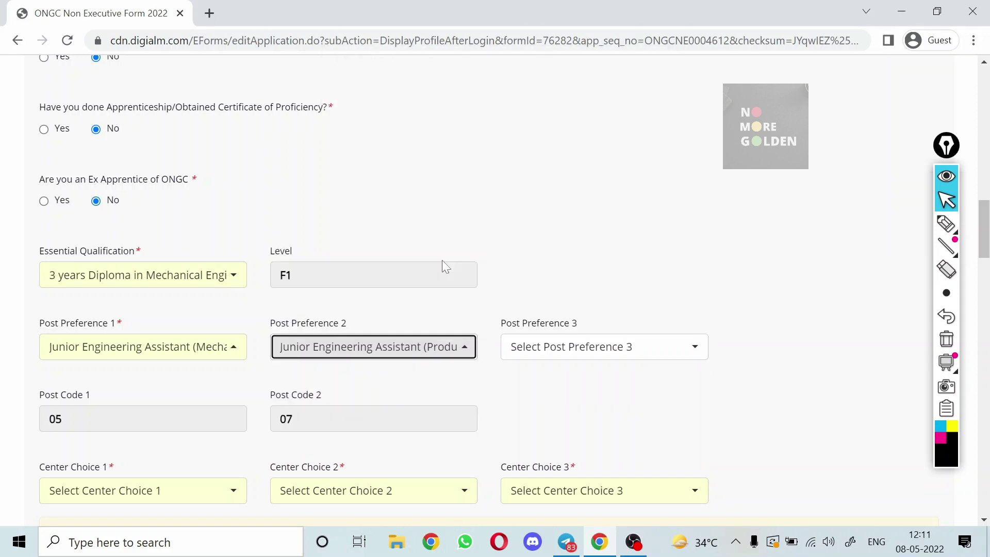
click(692, 350)
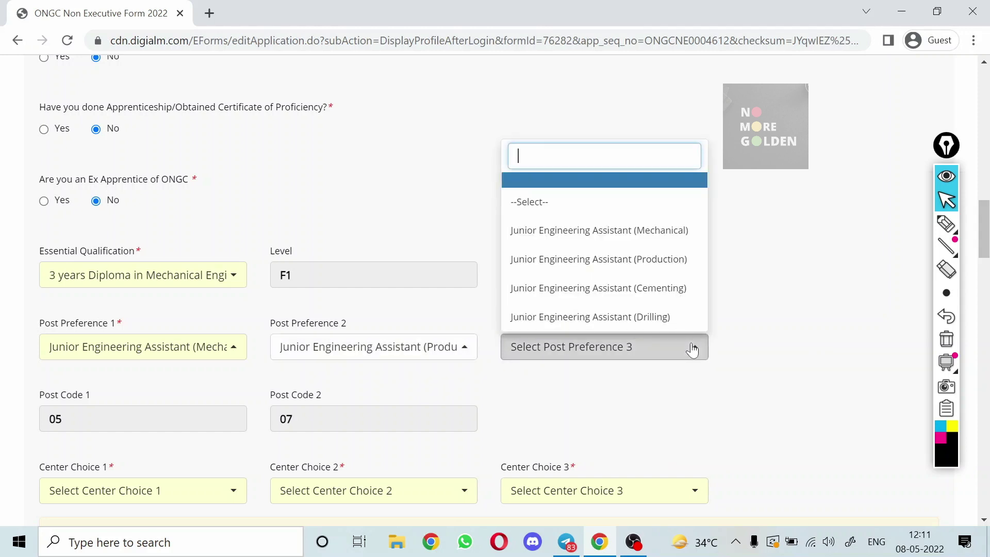
click(678, 317)
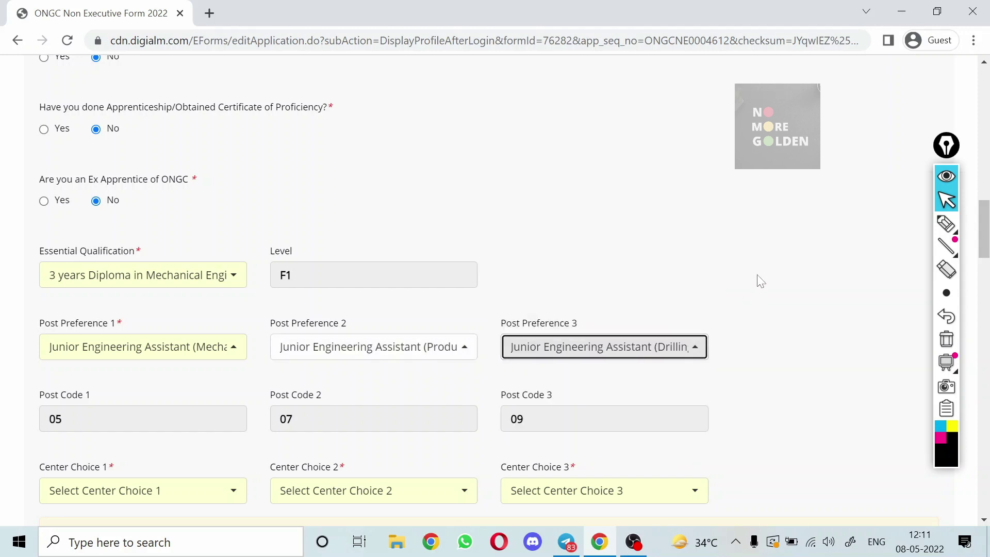
- Choose Mumbai, Nashik and Pune as Center Choices 1, 2 and 3
scroll(753, 281, down, 1)
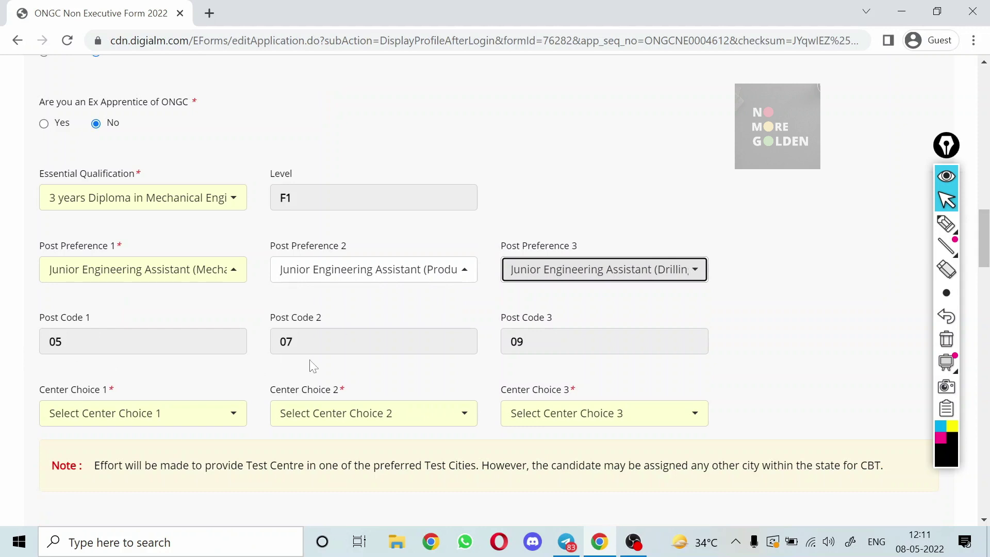
scroll(172, 323, down, 1)
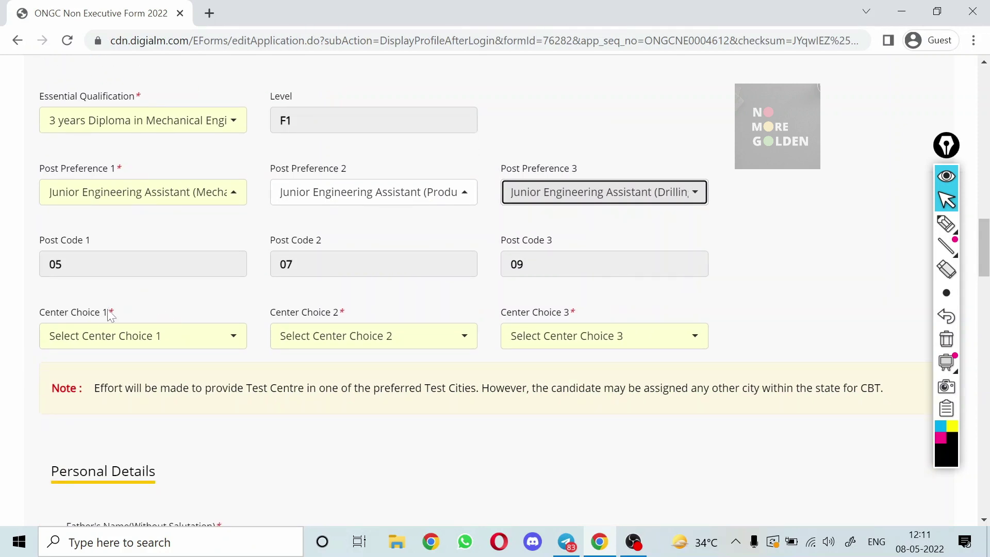
click(173, 338)
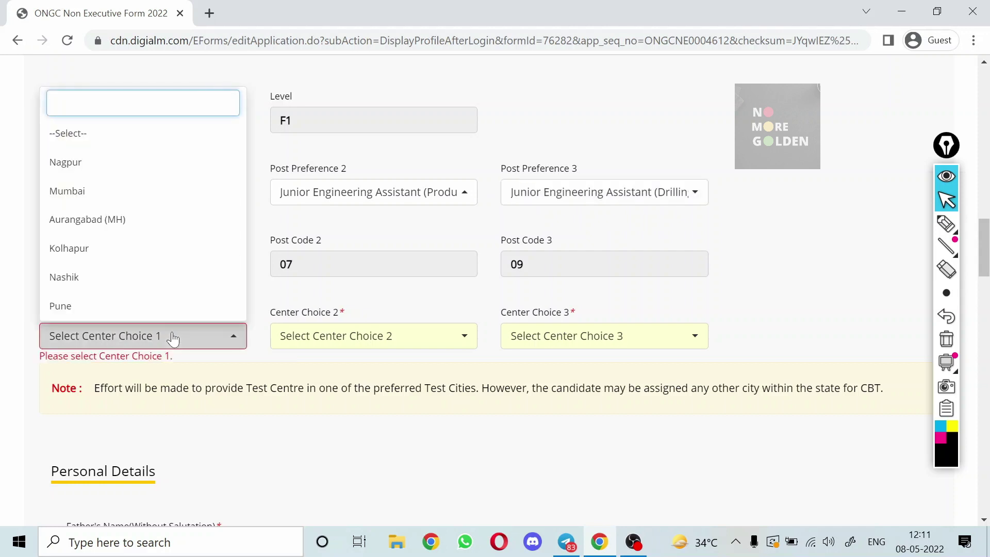
click(173, 189)
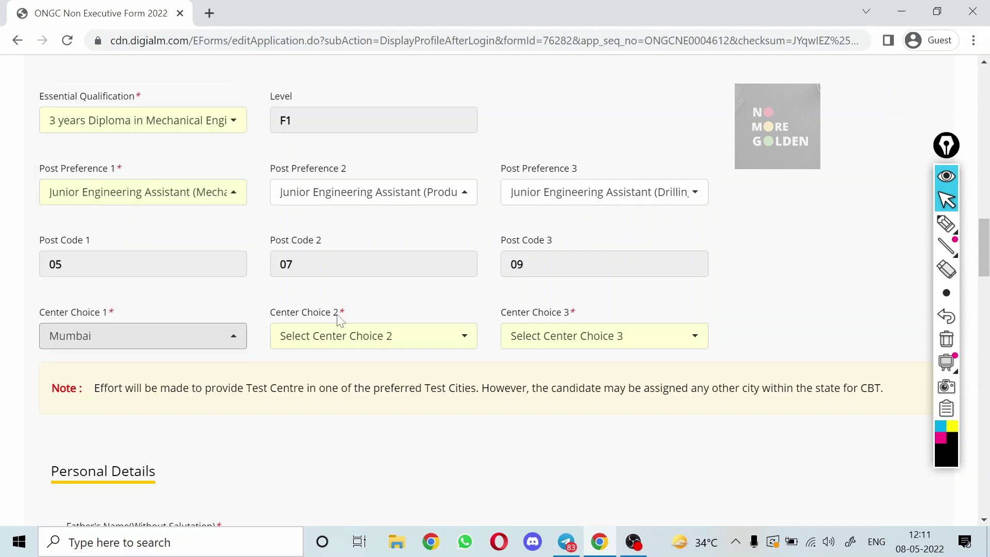
click(426, 341)
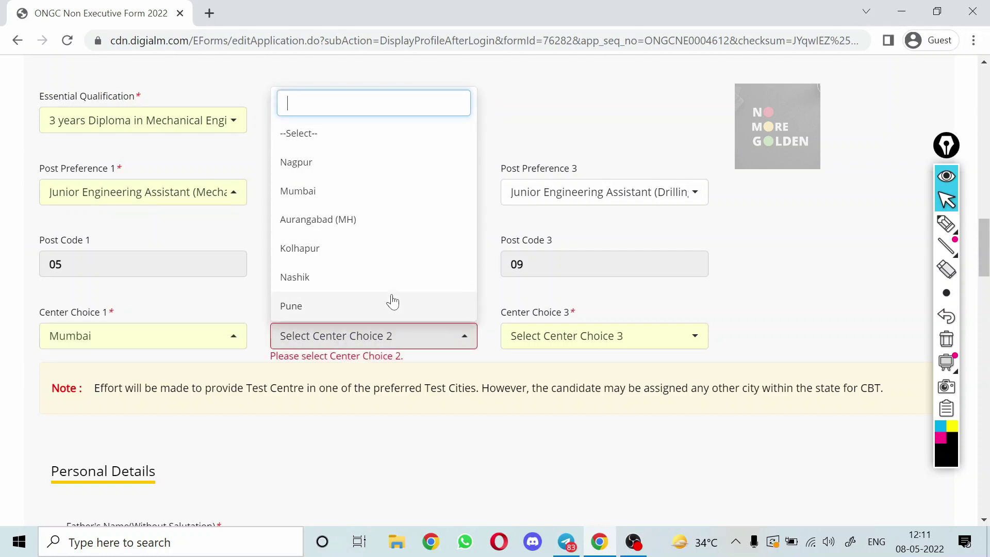
click(389, 277)
click(626, 334)
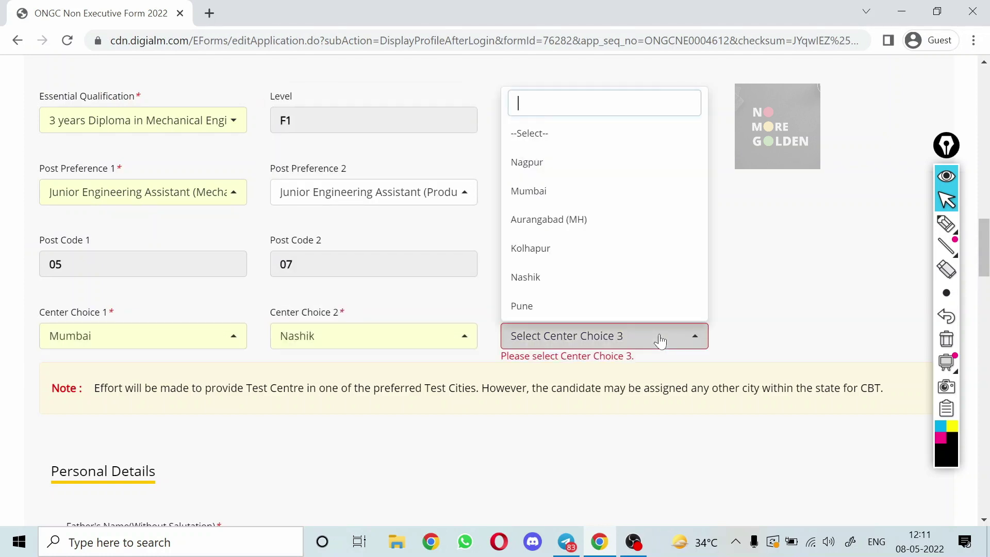
click(586, 309)
- Mark the Father's Name field, its Without Salutation note and the Mother's Name field with pen ticks
scroll(588, 309, down, 4)
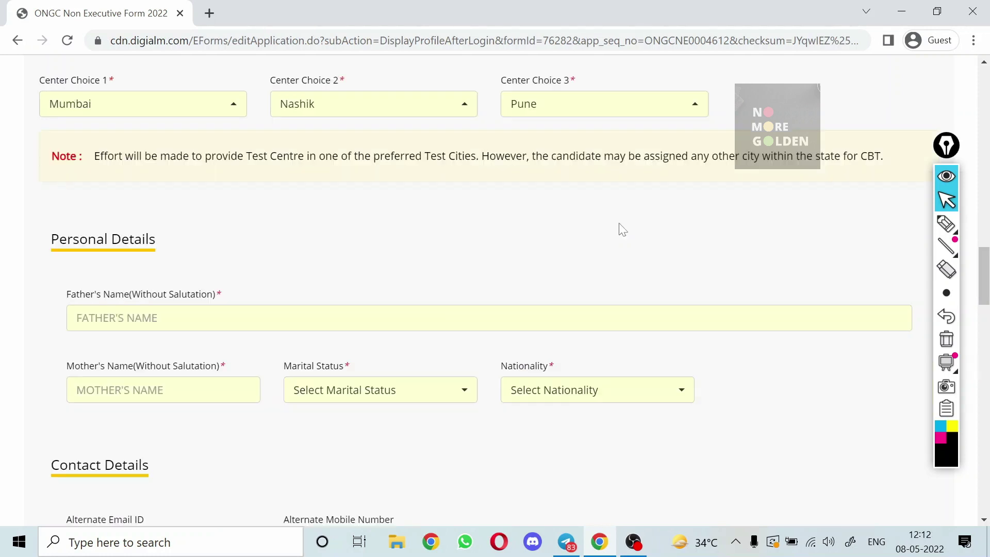
scroll(309, 221, down, 1)
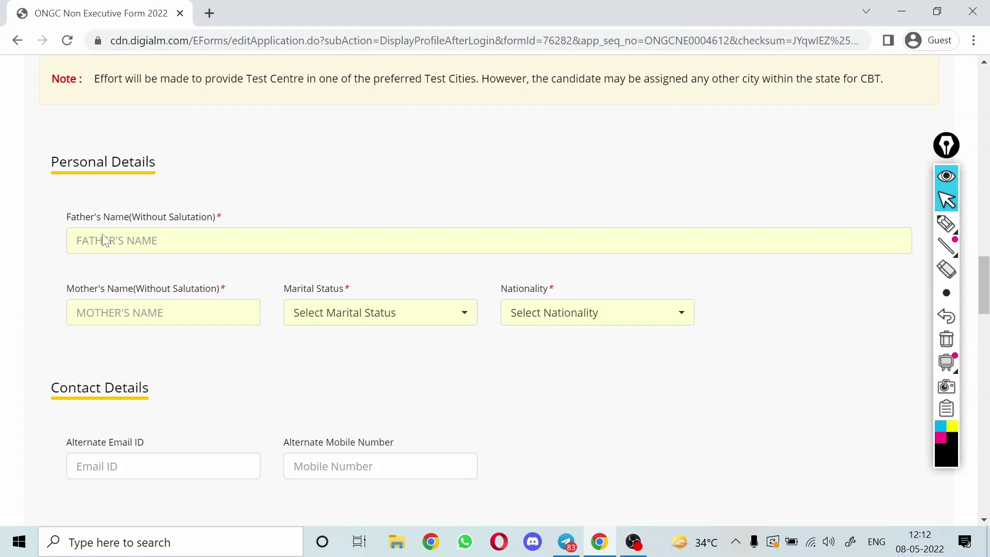
click(946, 224)
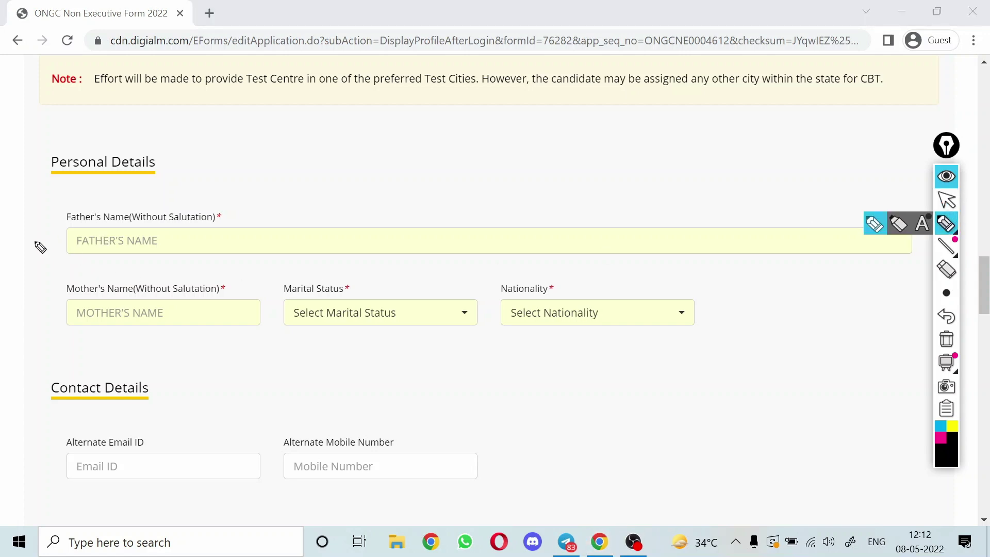
drag(35, 236, 67, 222)
drag(172, 201, 194, 194)
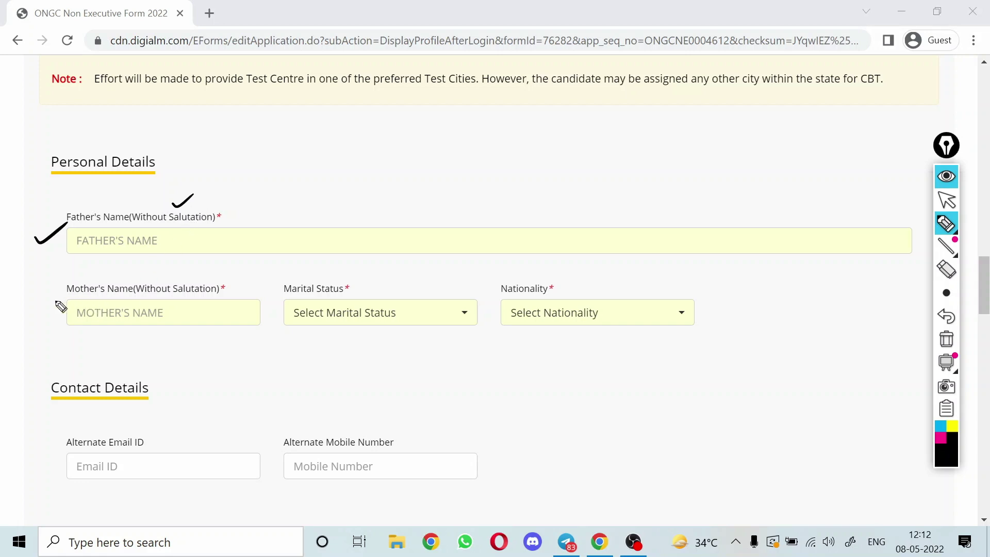
drag(35, 305, 57, 295)
click(946, 201)
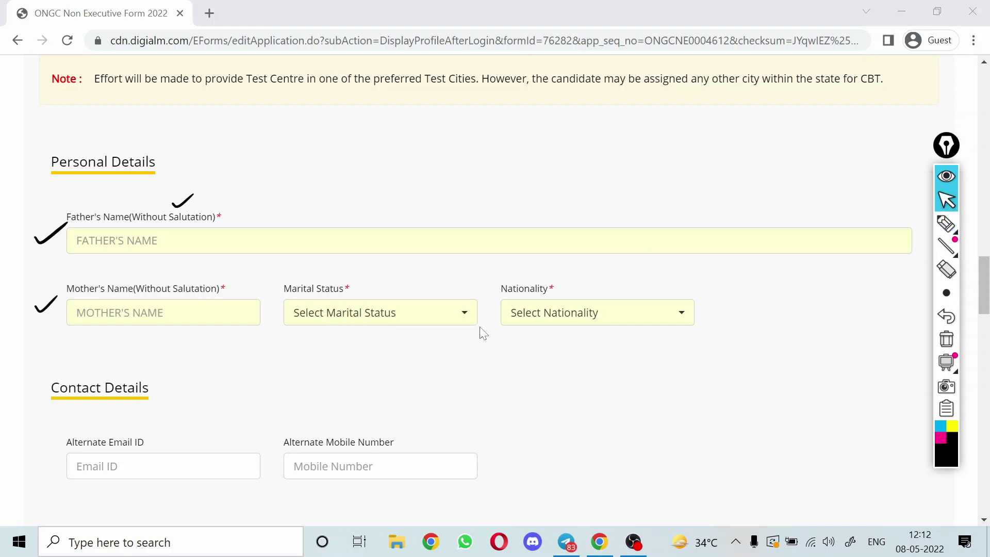
- Examine the Marital Status and Nationality options and the contact, present address and permanent address fields
click(466, 315)
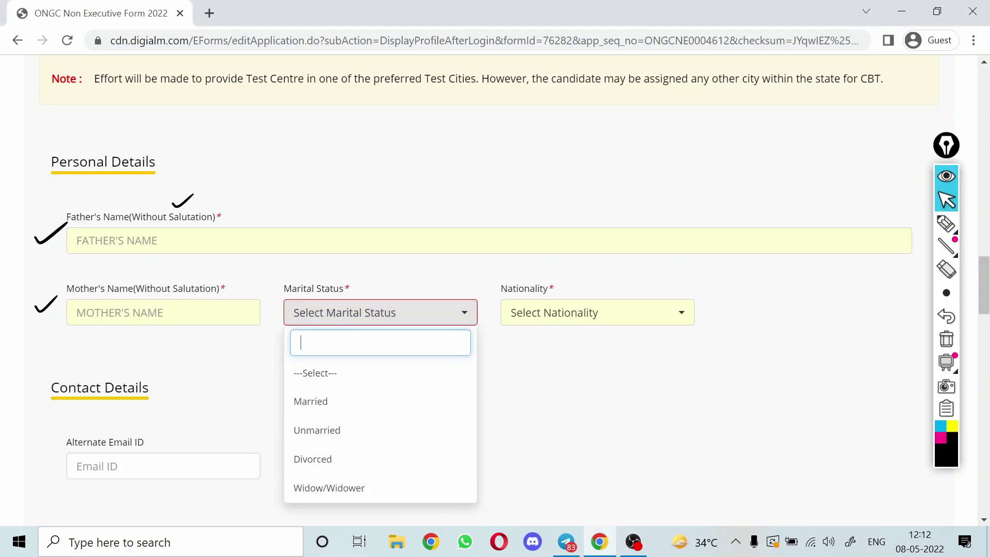
click(505, 322)
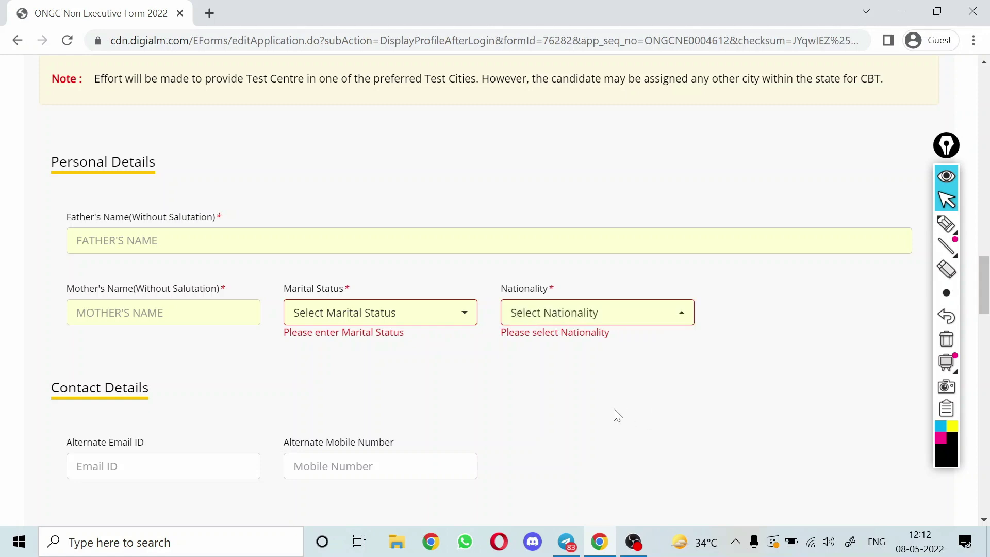
scroll(614, 413, down, 4)
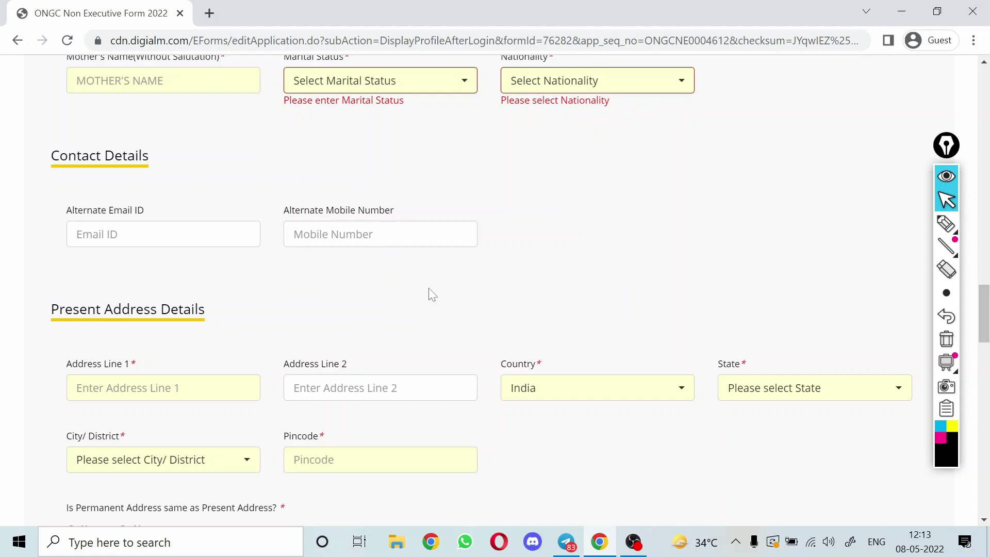
scroll(399, 287, down, 3)
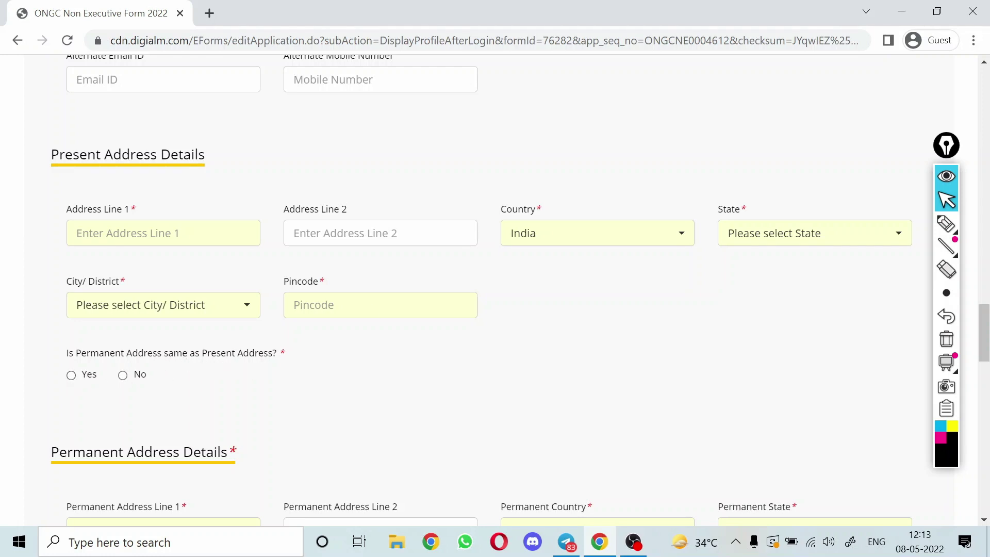
scroll(447, 301, down, 5)
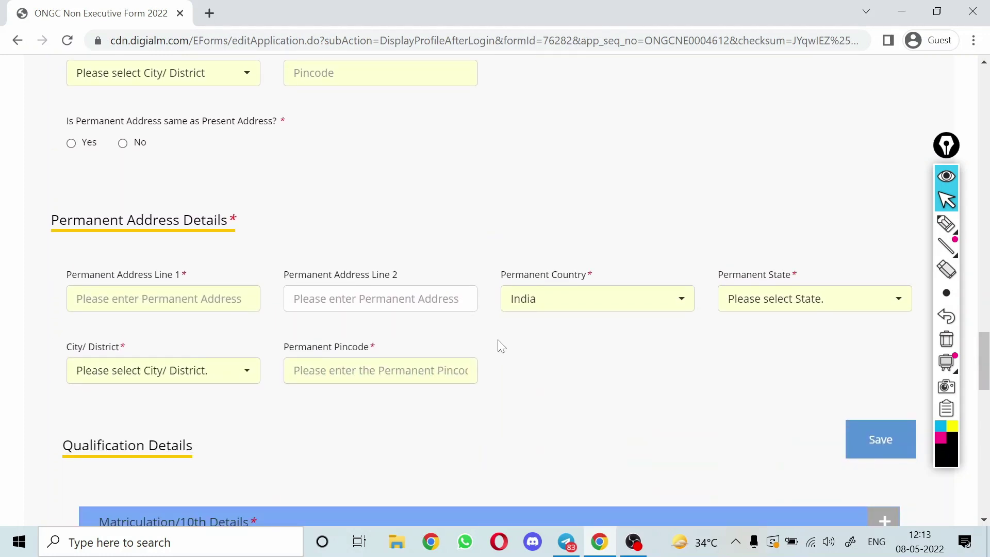
scroll(510, 346, down, 1)
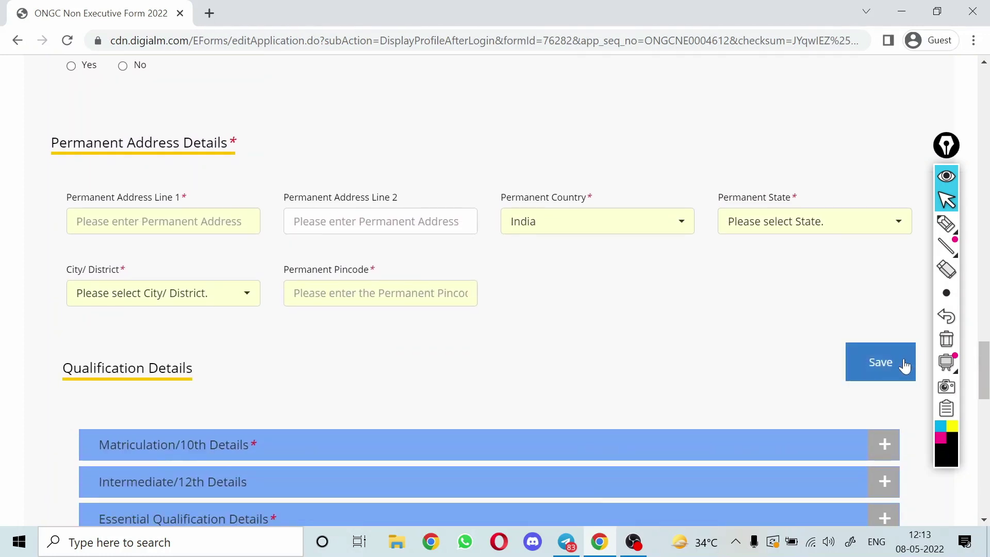
- Save the form data entered above the Qualification Details section and dismiss the confirmation
scroll(737, 335, down, 2)
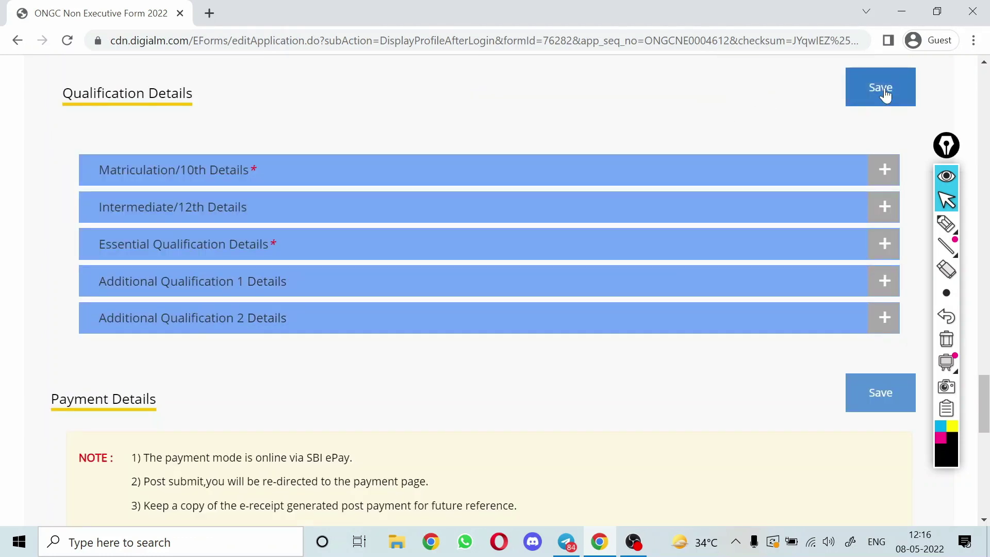
click(885, 94)
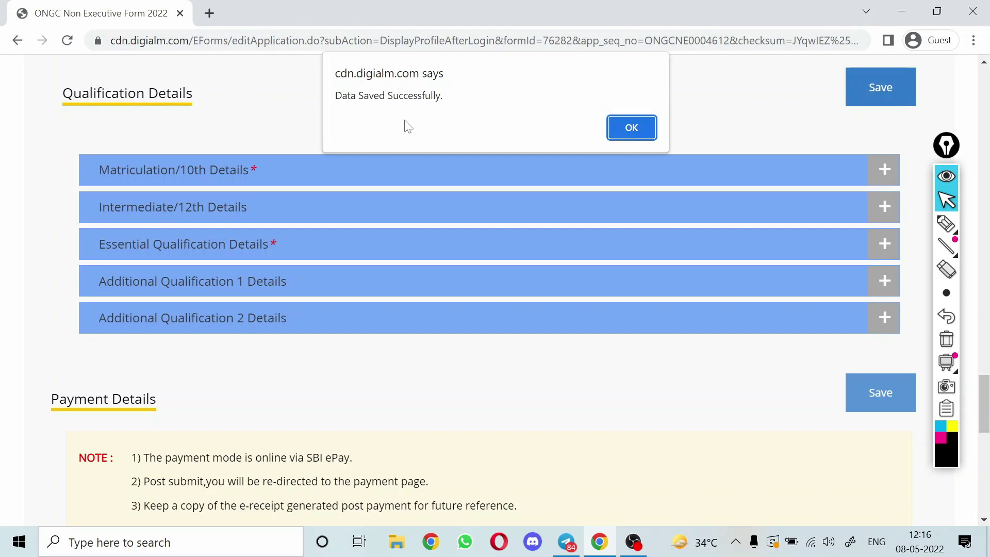
click(642, 130)
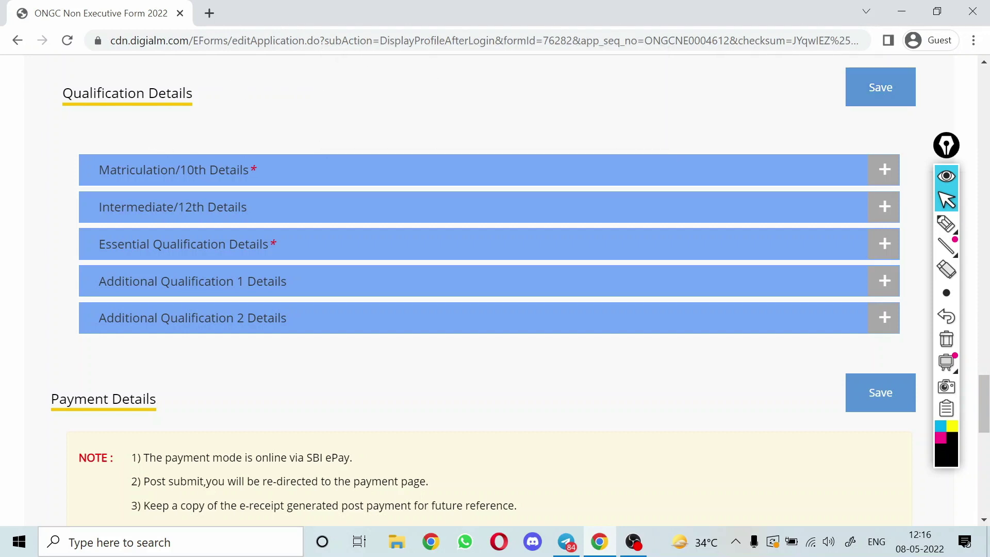
- Examine the Matriculation/10th fields, including the Year Of Passing choices, and the Intermediate/12th fields in Qualification Details
click(883, 173)
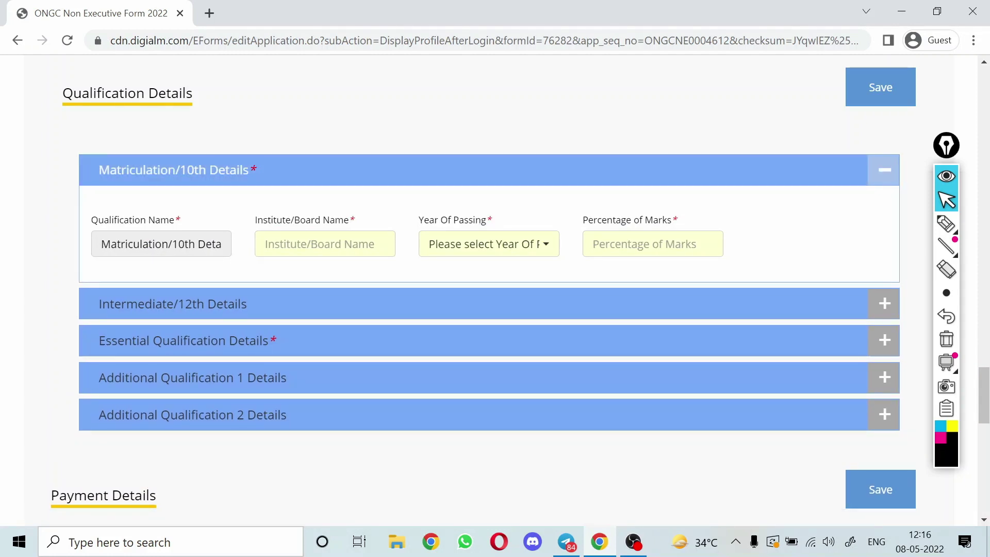
click(534, 246)
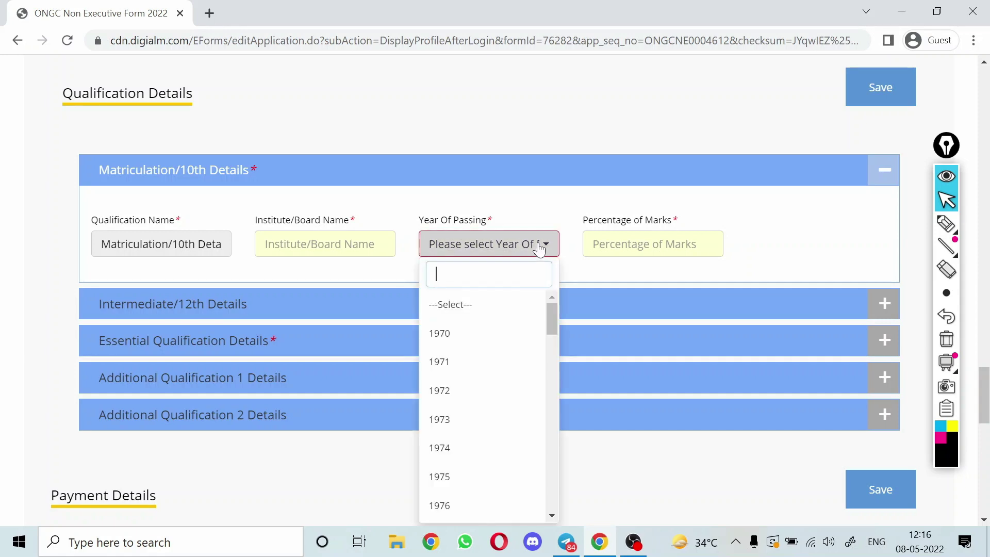
click(563, 204)
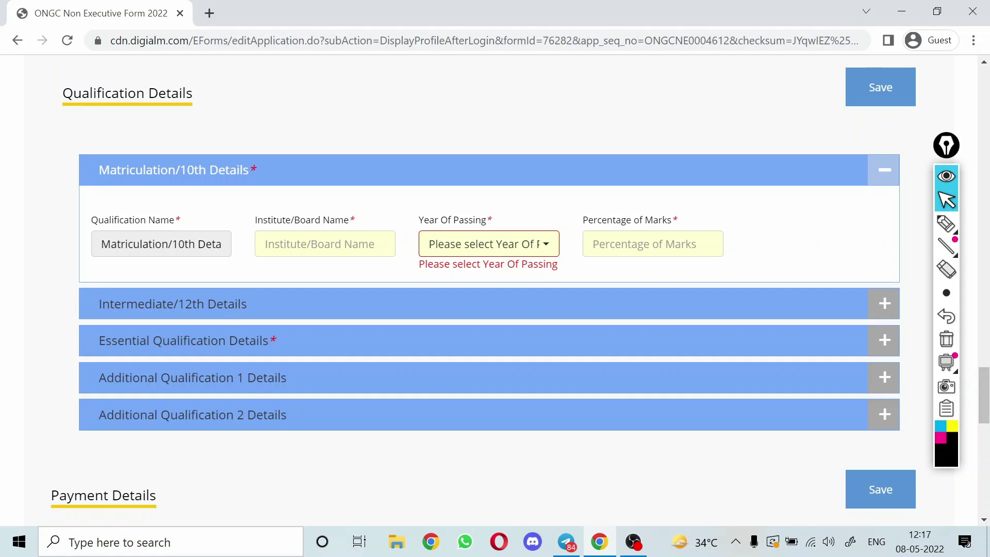
click(883, 175)
click(891, 219)
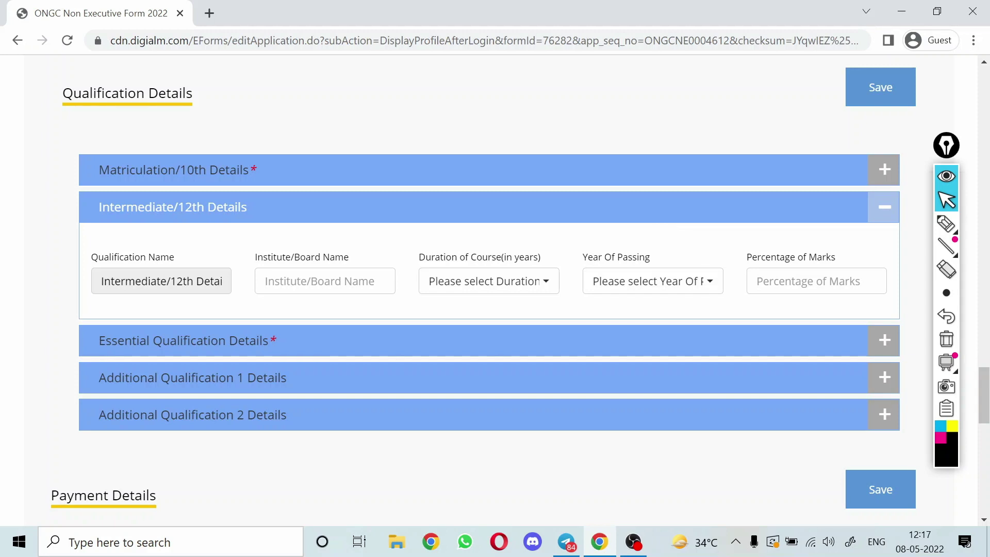
click(887, 212)
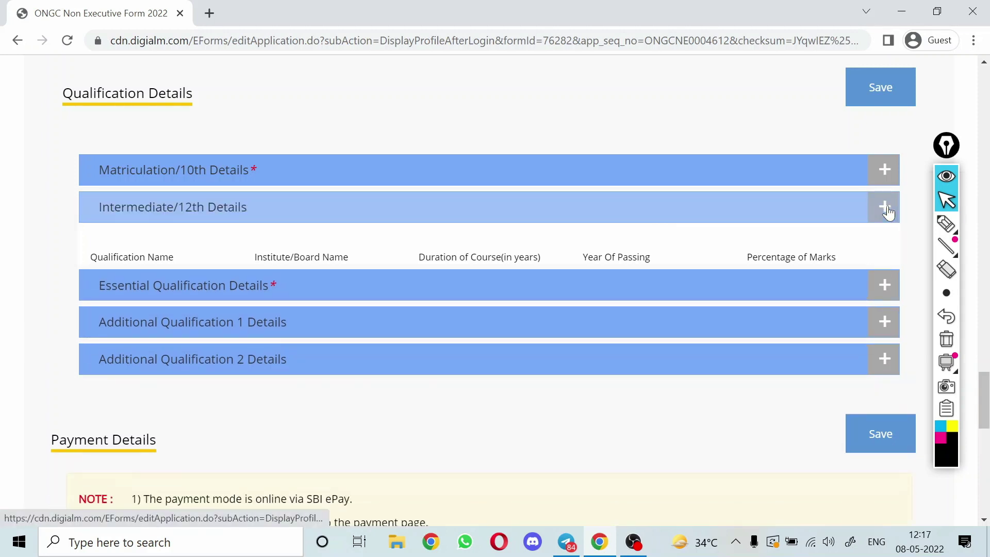
- Examine the Essential Qualification fields, including the Year Of Passing choices, and the Additional Qualification 1 fields
click(884, 246)
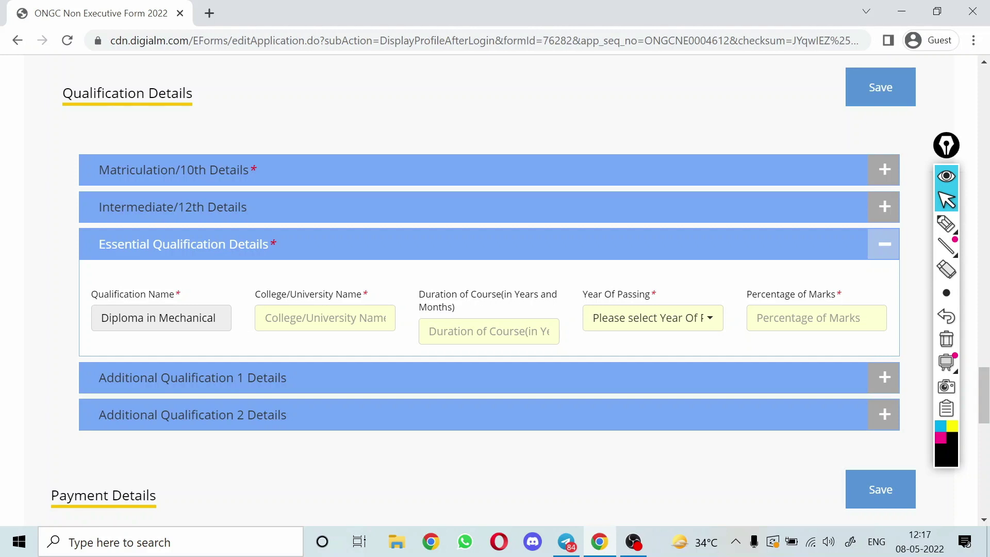
click(694, 323)
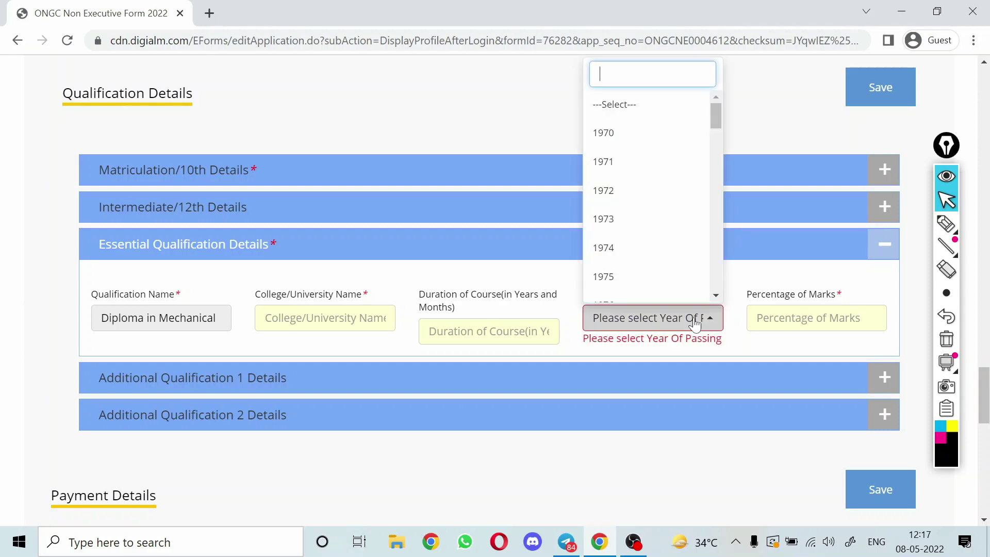
click(694, 323)
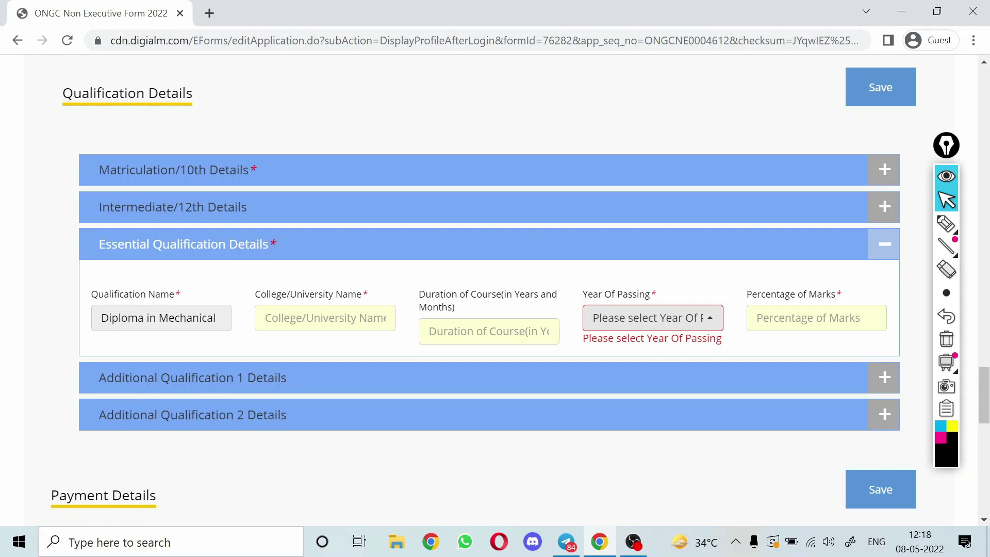
click(885, 248)
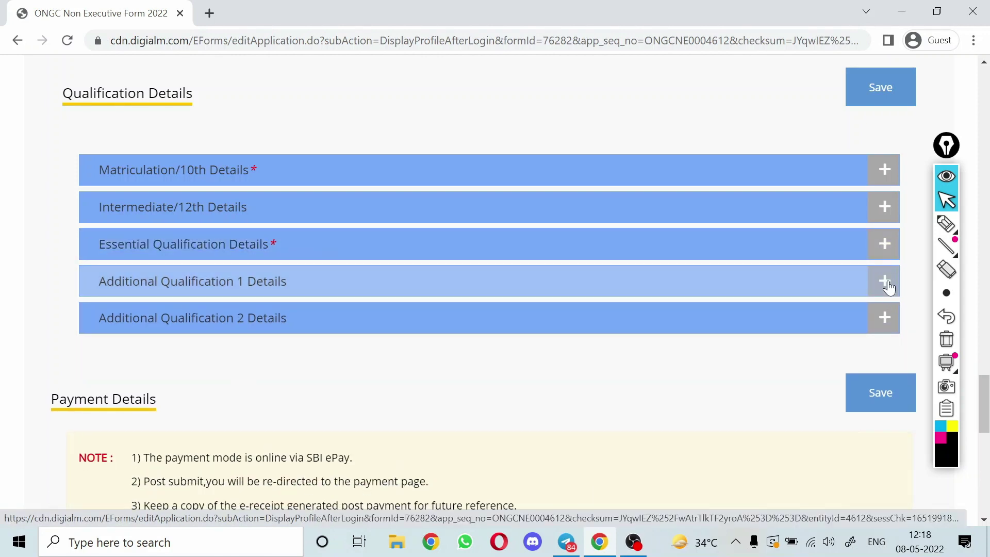
click(885, 282)
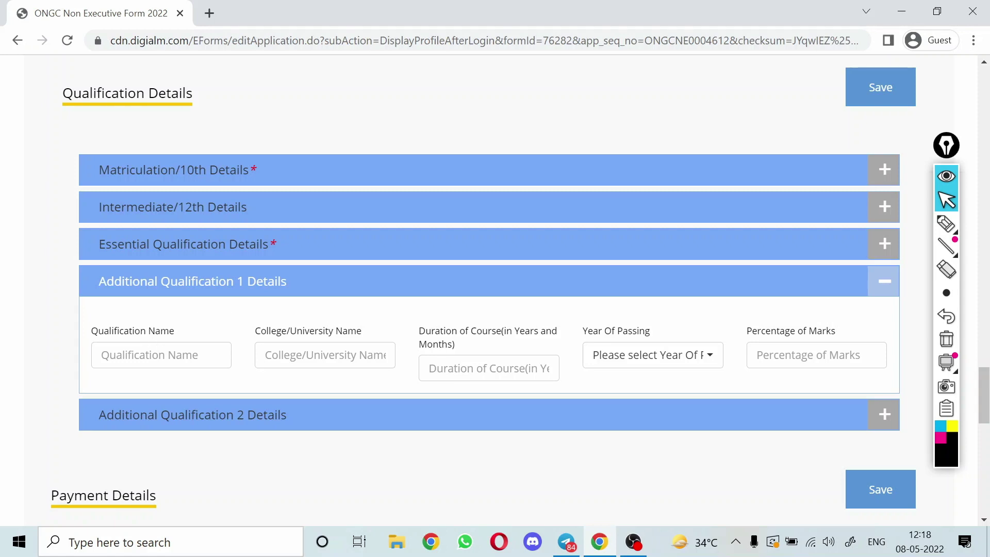
click(884, 283)
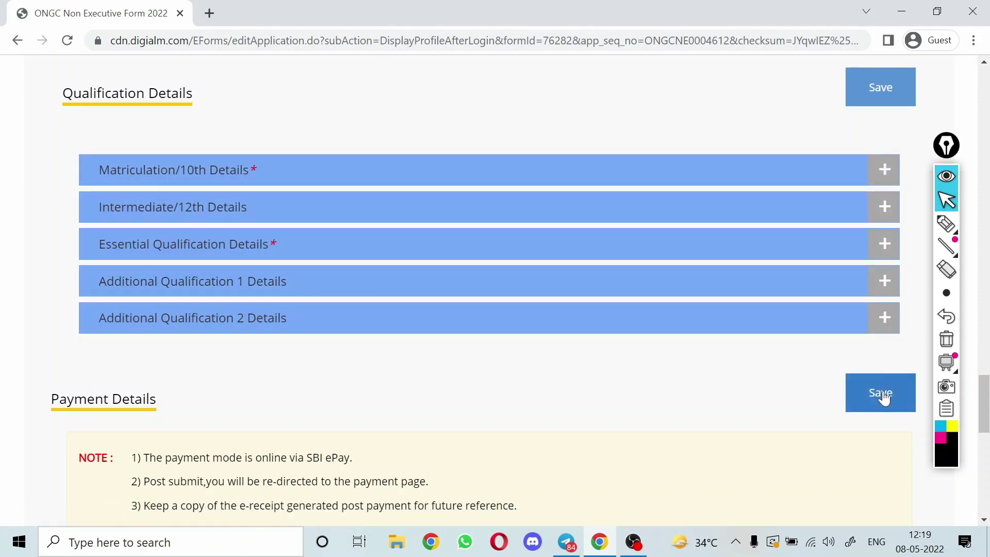
- Review the payment notes and the total fee in Payment Details, as well as the list of documents to upload
scroll(694, 389, down, 3)
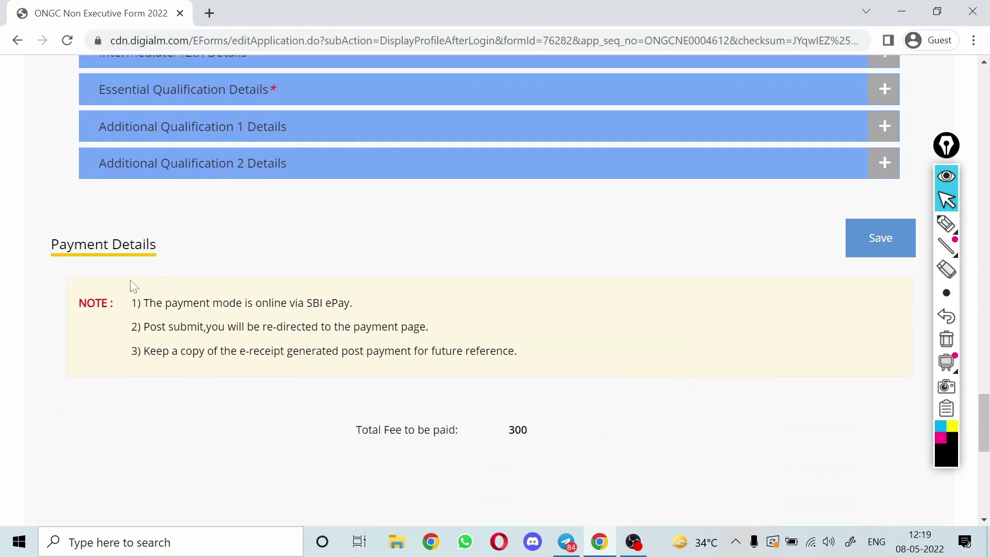
scroll(490, 308, down, 1)
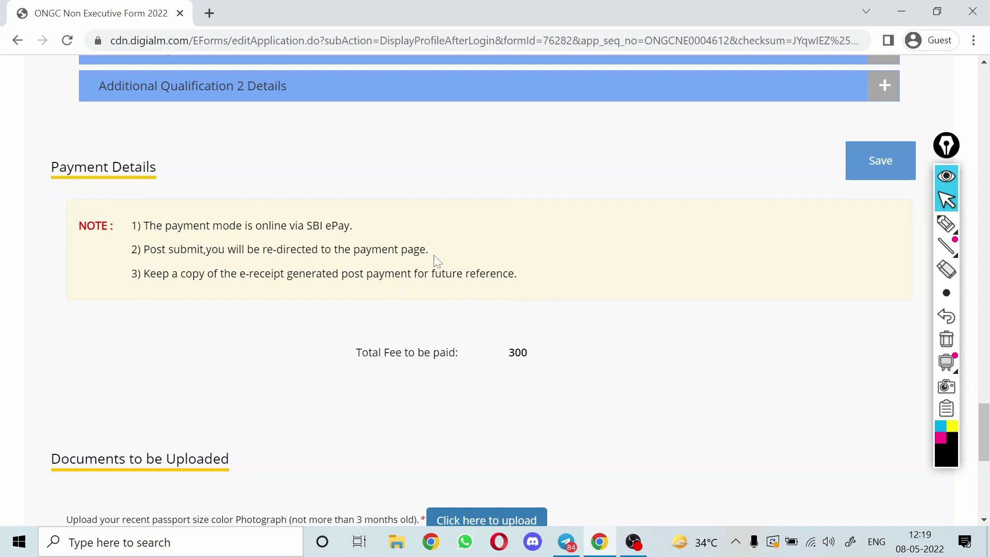
scroll(451, 262, down, 1)
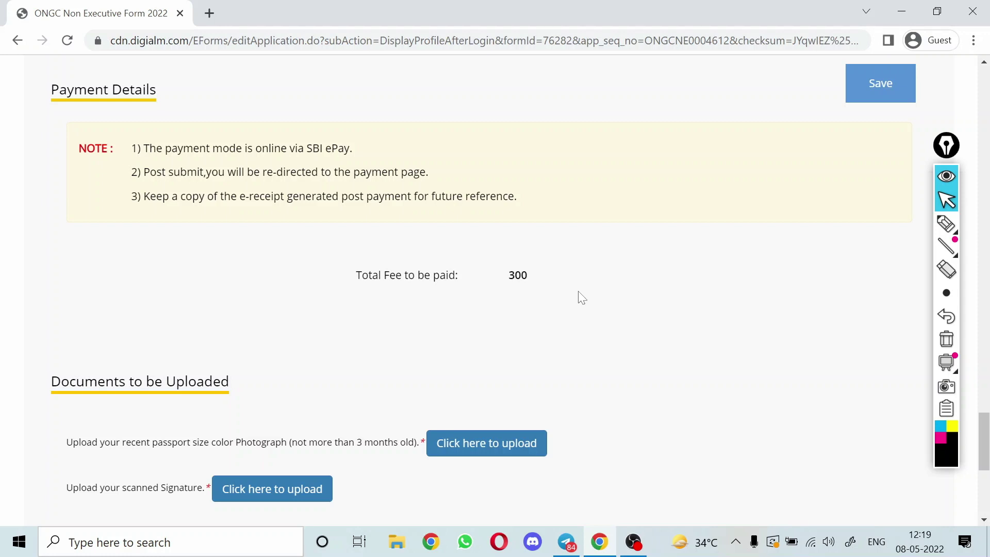
scroll(422, 313, down, 1)
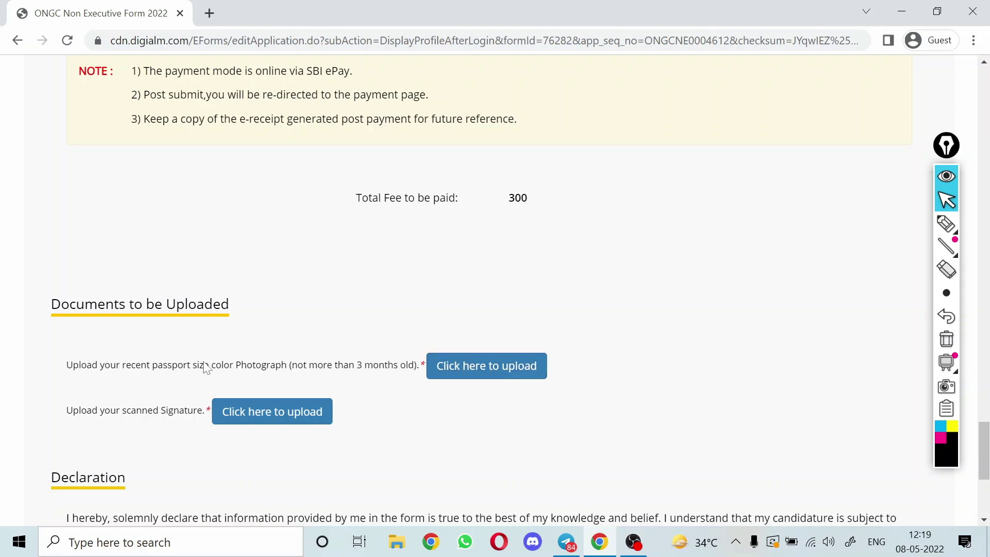
- Mark the photograph and signature upload fields with pen ticks and undo both marks
click(946, 223)
drag(340, 344, 367, 338)
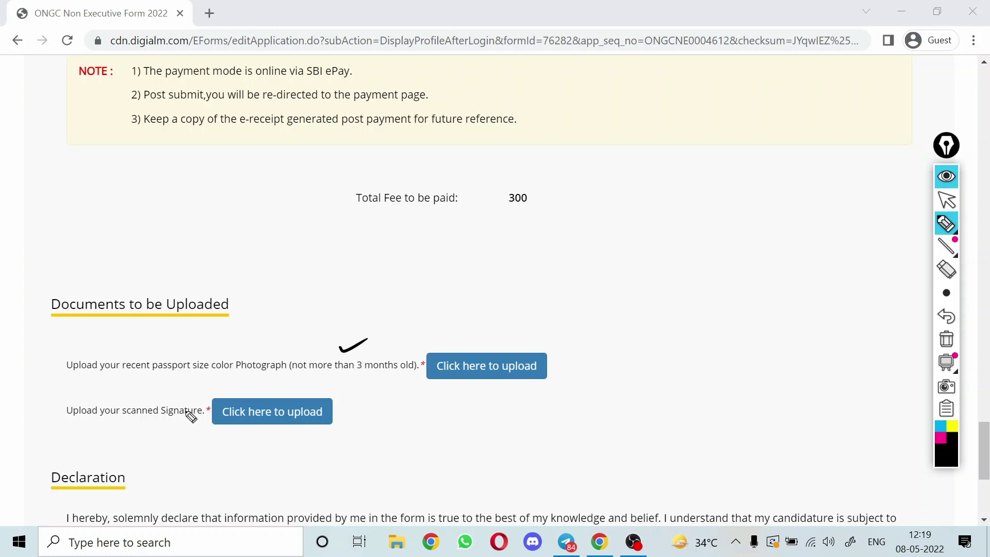
drag(343, 410, 367, 403)
click(951, 316)
click(951, 316)
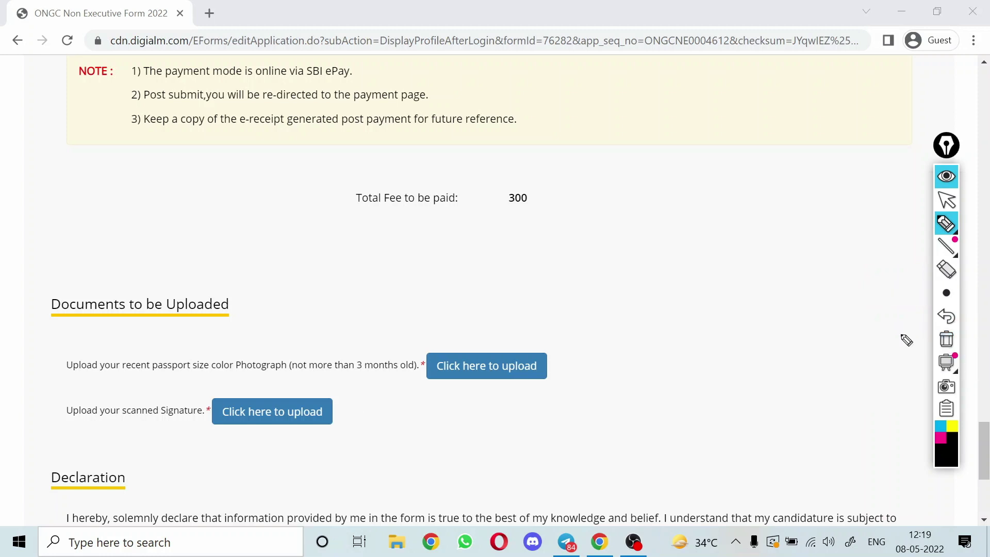
- Leave the pen tool and agree to the Declaration at the end of the application form
click(946, 200)
scroll(440, 379, down, 3)
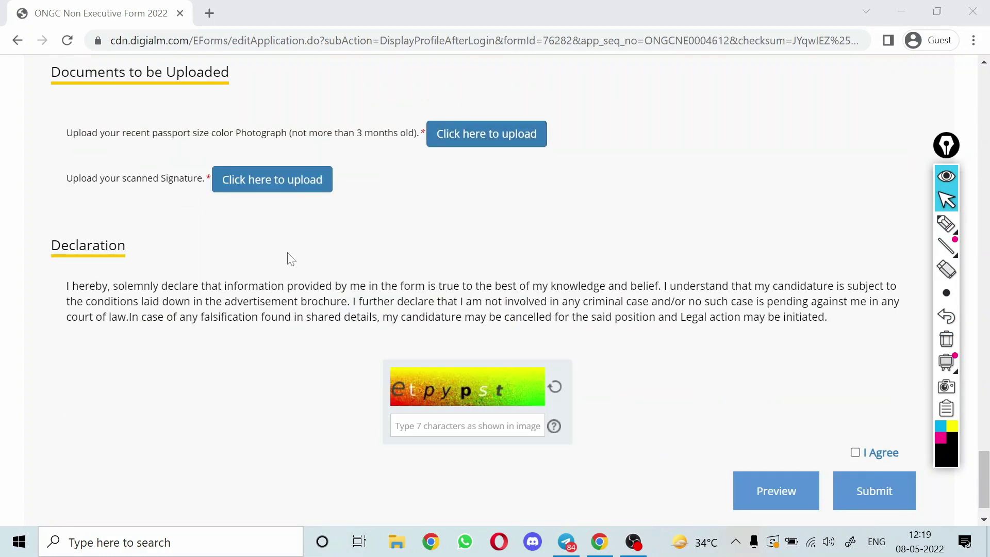
click(855, 454)
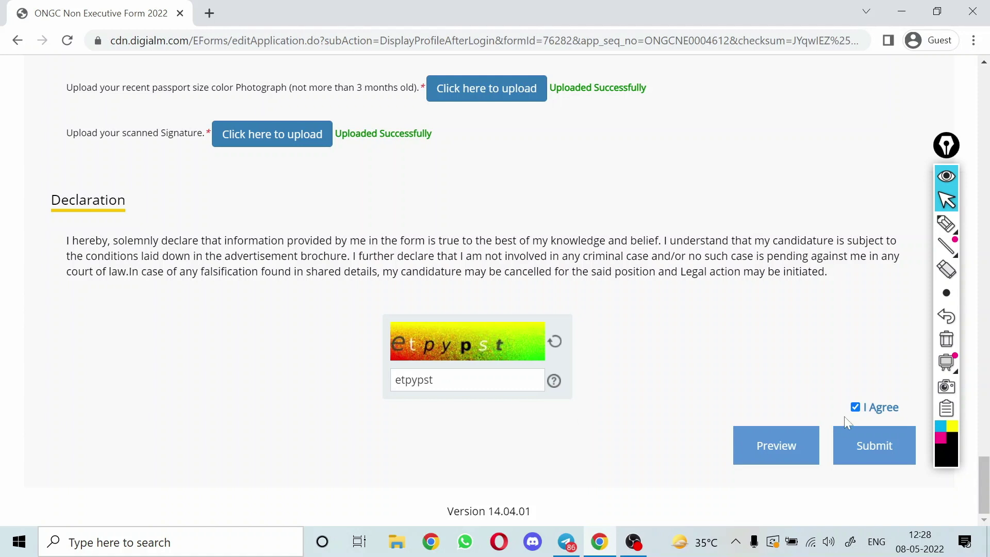
- Preview the completed application, review its sections from personal details through uploaded documents, and close the preview
click(782, 453)
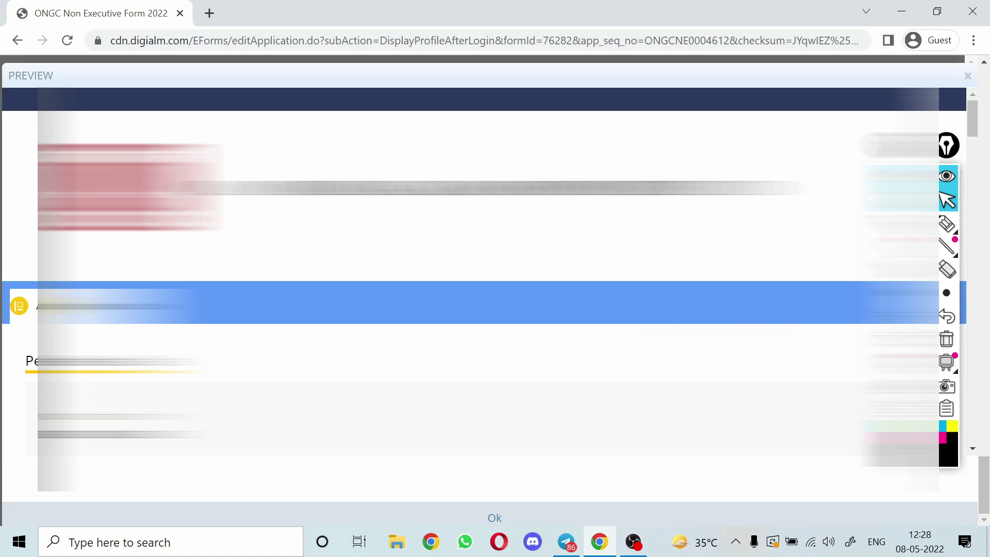
scroll(495, 268, down, 6)
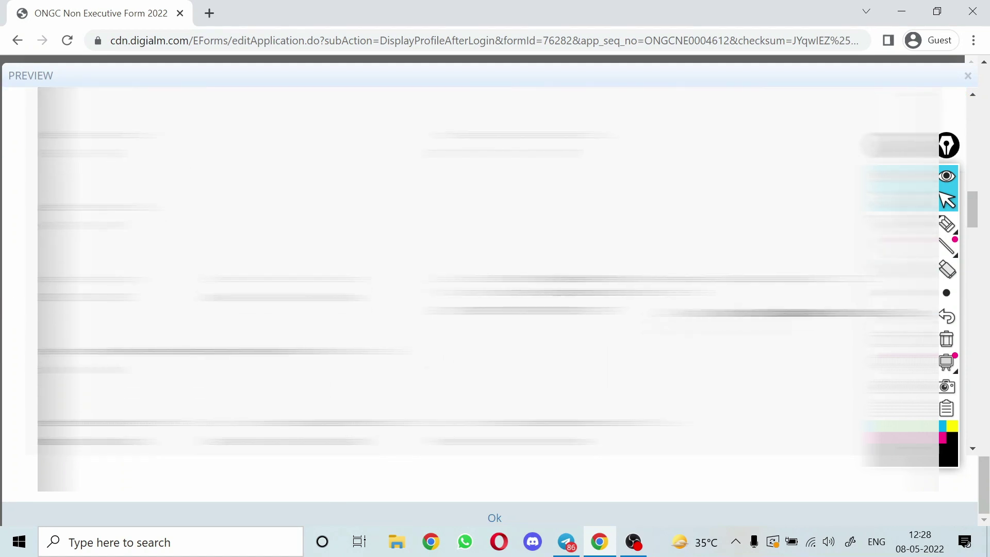
scroll(495, 289, down, 8)
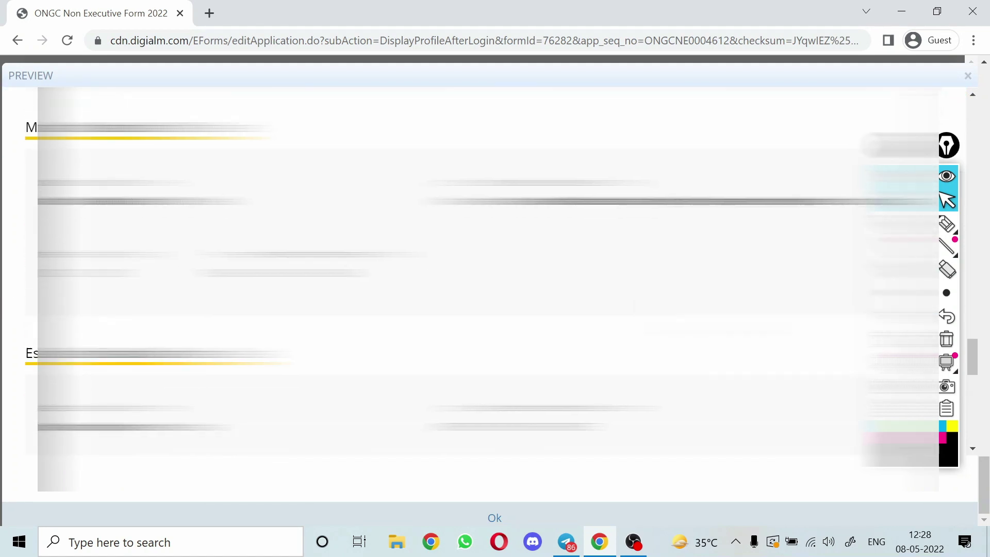
scroll(495, 289, down, 10)
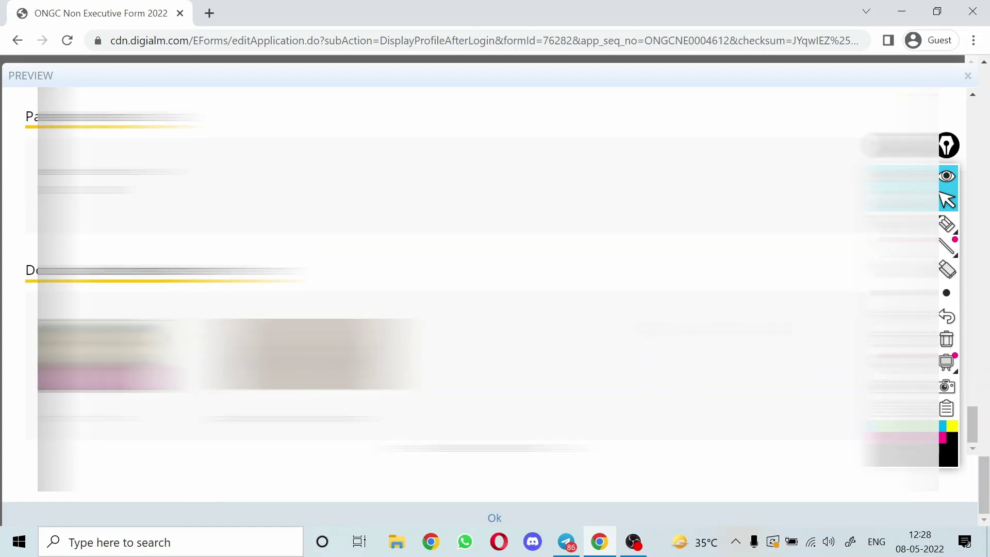
scroll(495, 289, up, 5)
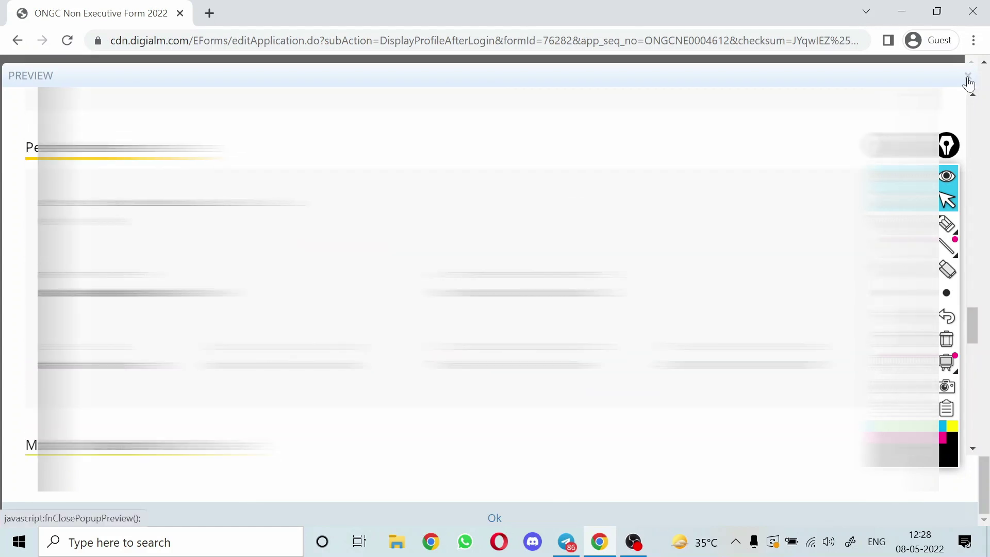
click(968, 78)
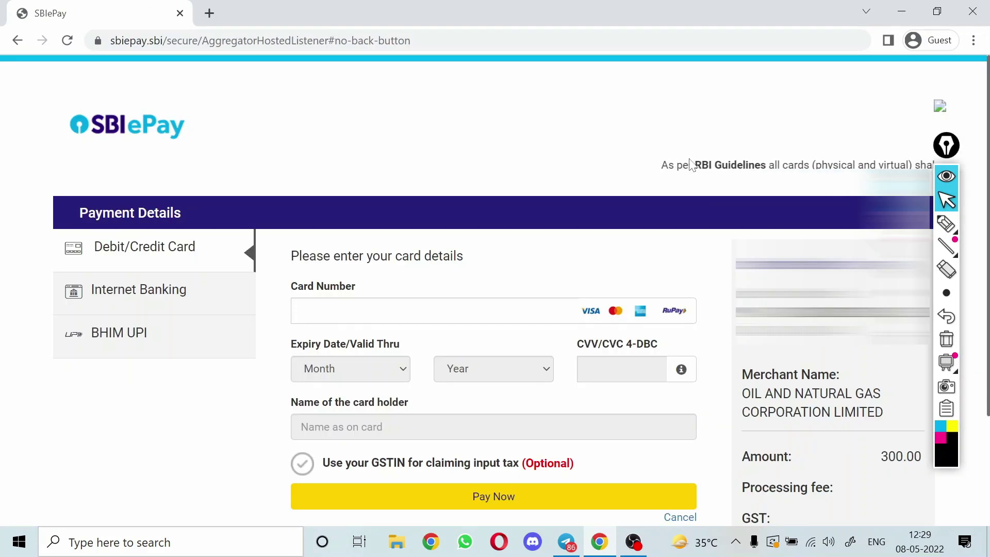
- Choose BHIM UPI as the payment method for the application fee on the SBI ePay page
scroll(688, 163, down, 1)
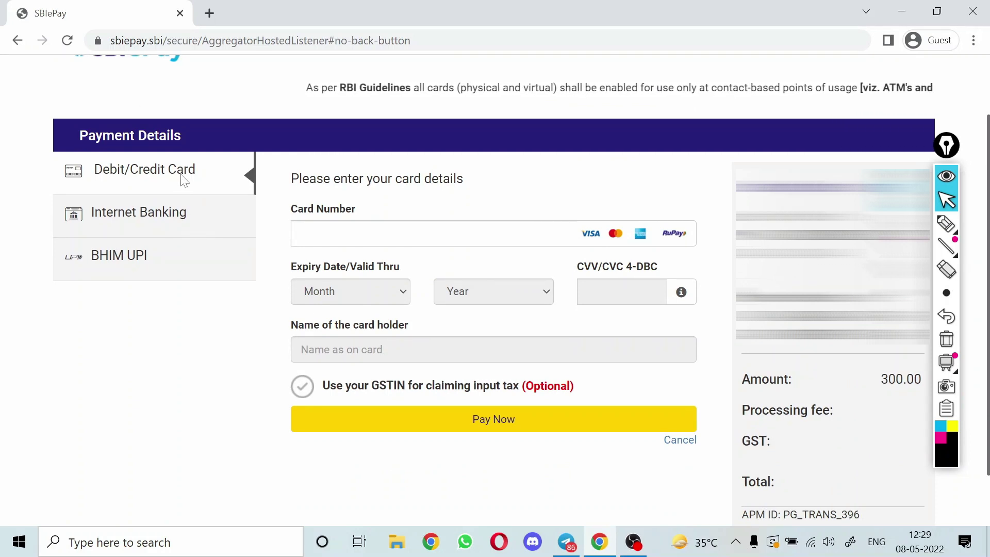
click(162, 264)
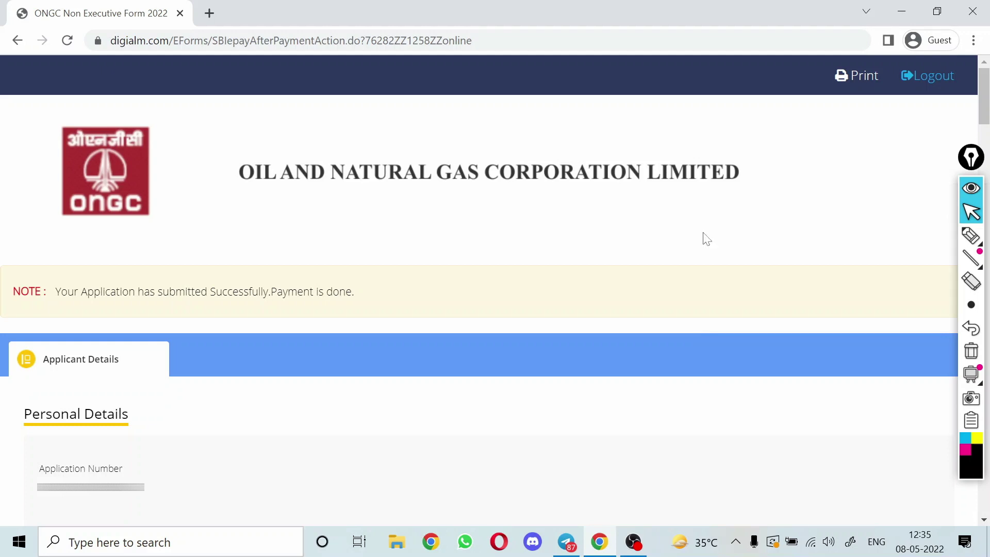
- Open the print dialog for the submitted application form
click(864, 77)
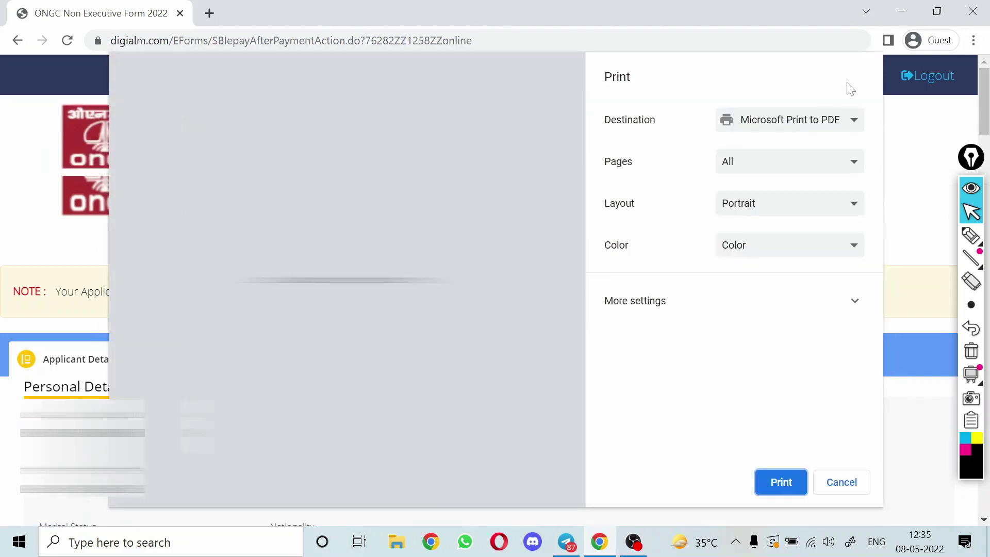